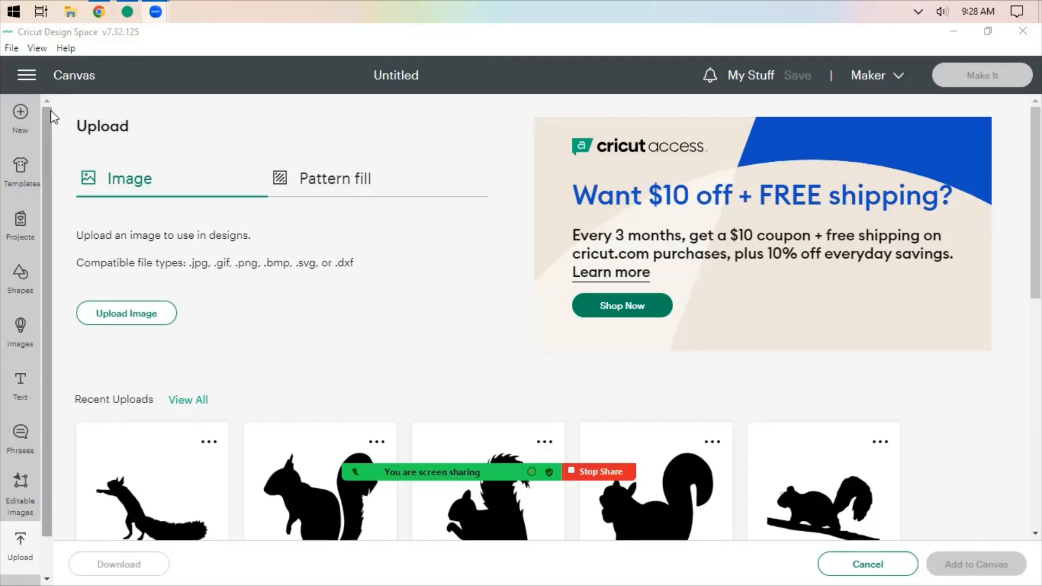
Step: Start a new image upload and browse to the Sewing Patterns folder
click(122, 315)
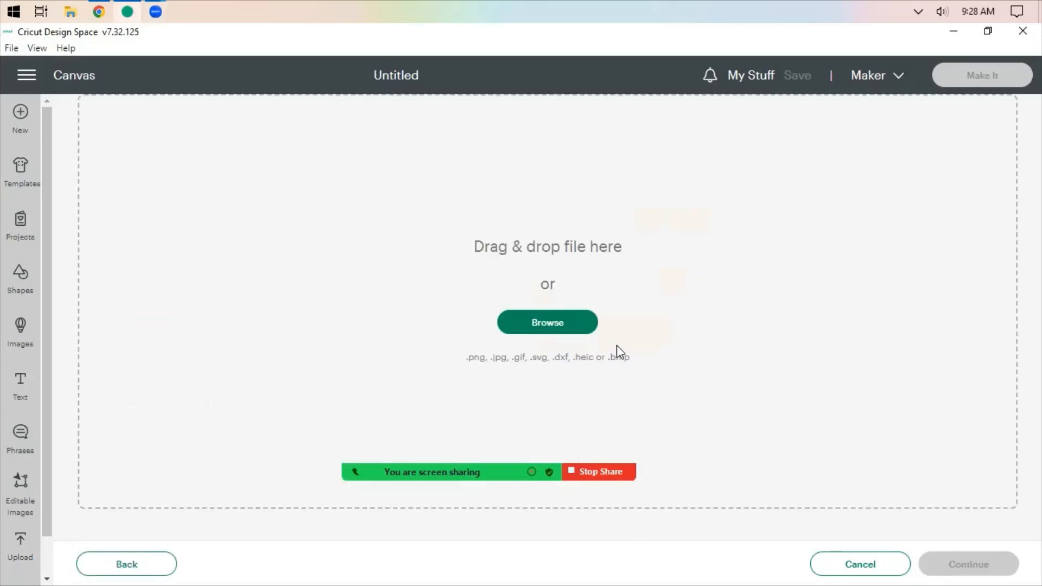
click(561, 327)
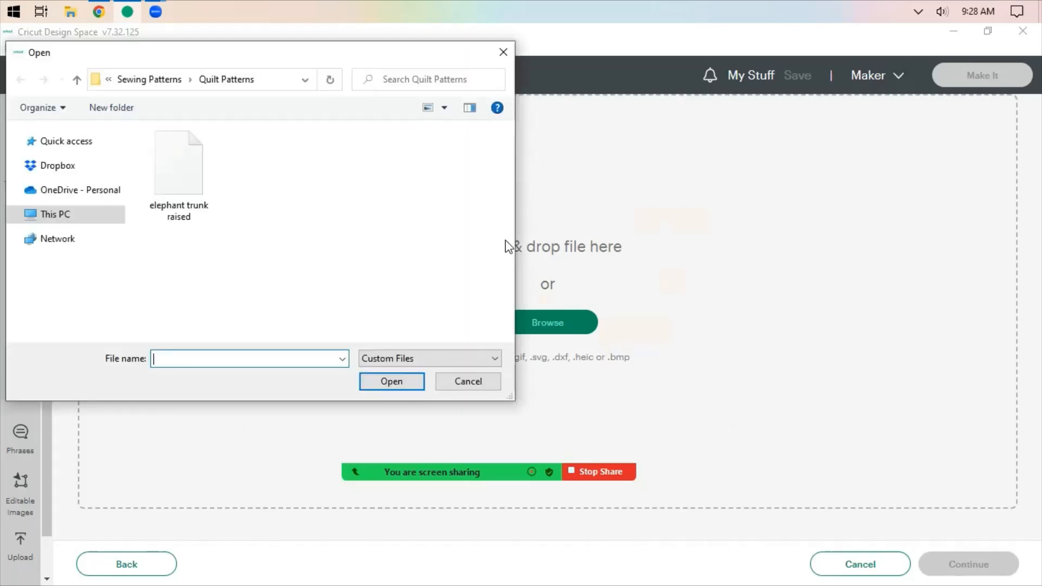
click(76, 81)
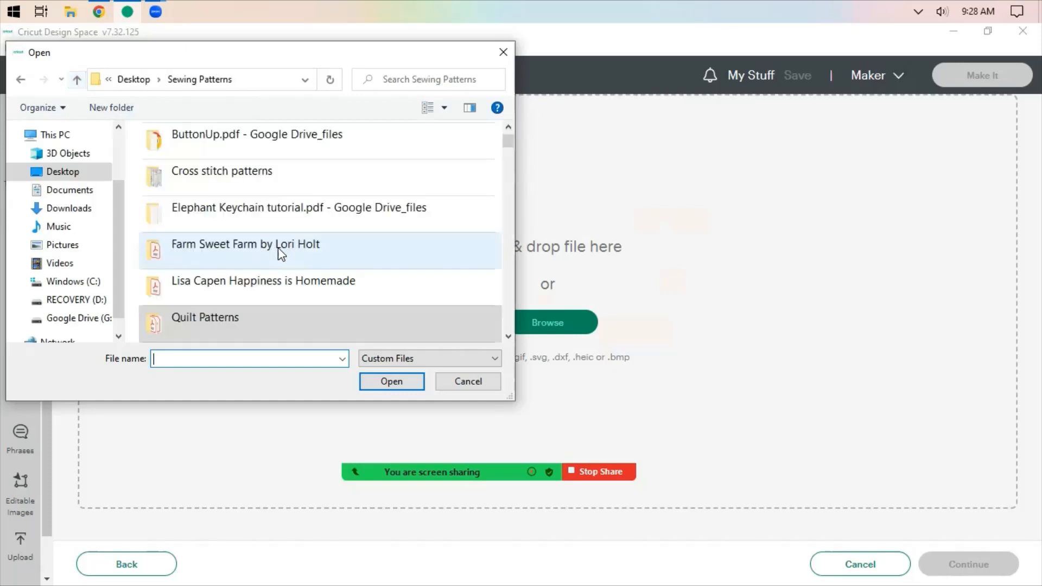
Step: Find the OverallSampatternblank image in the Sewing Patterns folder and open it for upload
scroll(358, 228, down, 1)
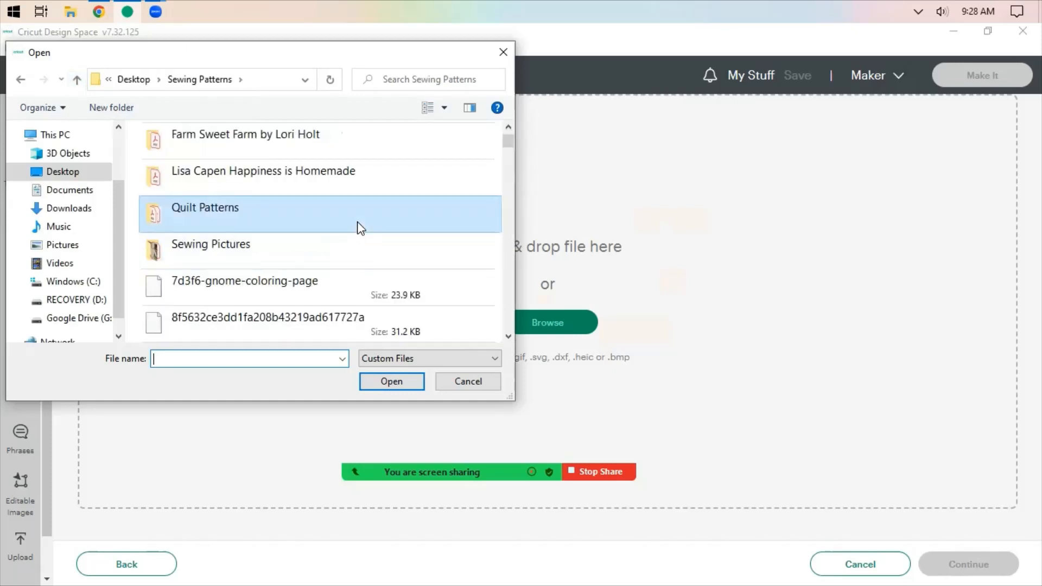
scroll(358, 223, down, 3)
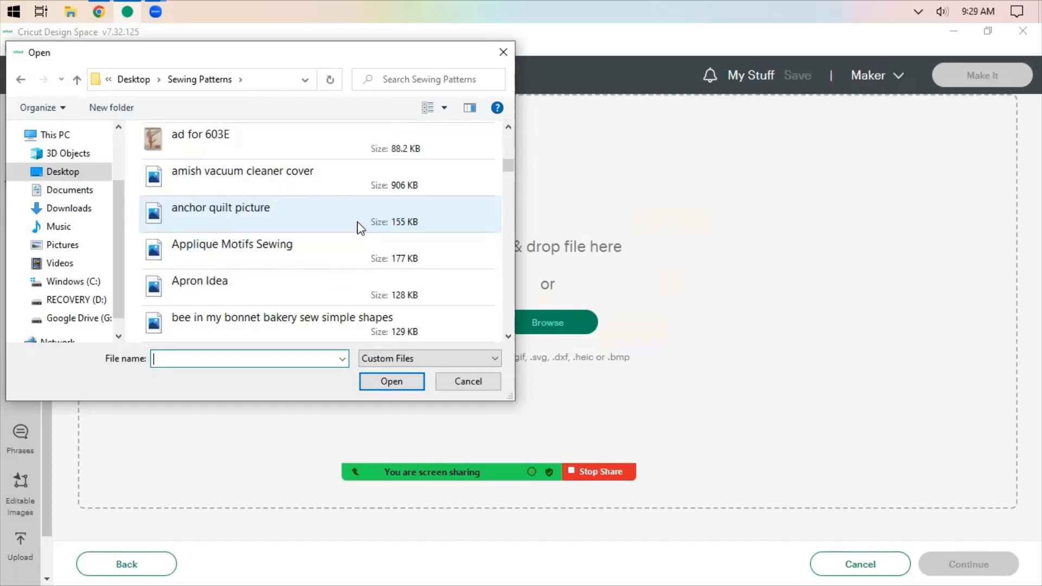
scroll(357, 226, down, 2)
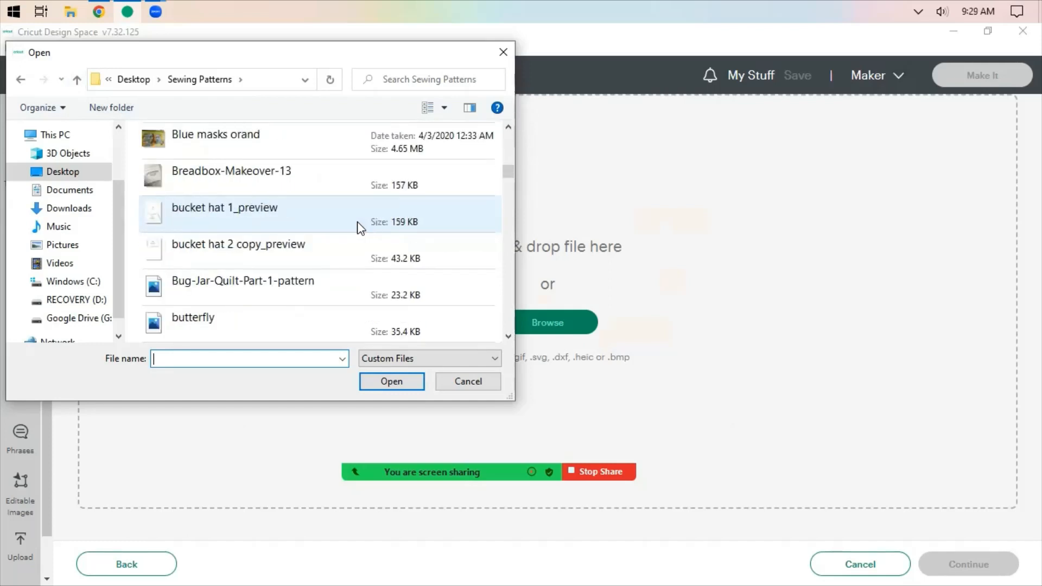
scroll(358, 227, down, 2)
scroll(358, 228, down, 3)
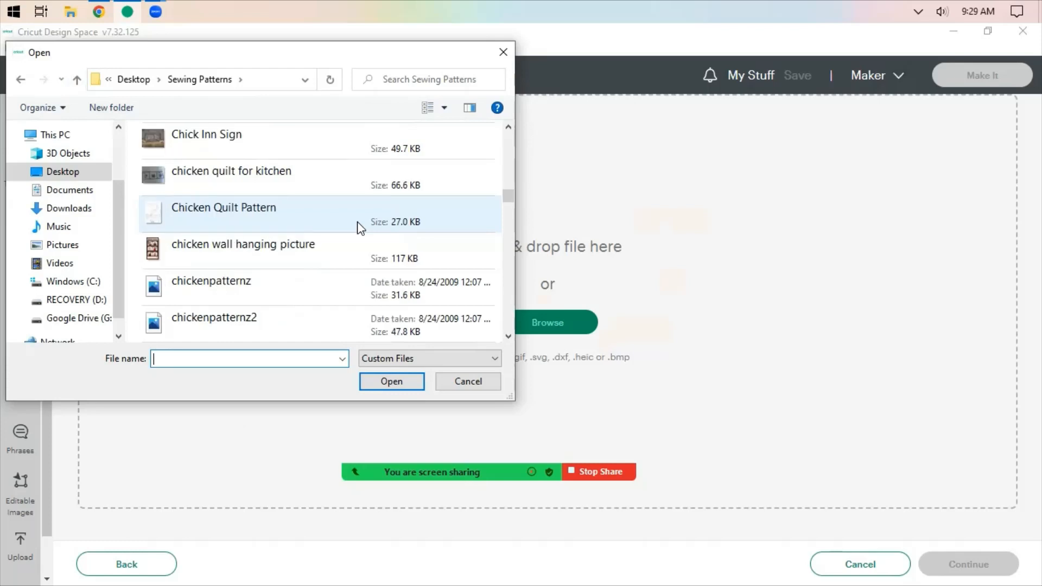
scroll(358, 227, down, 3)
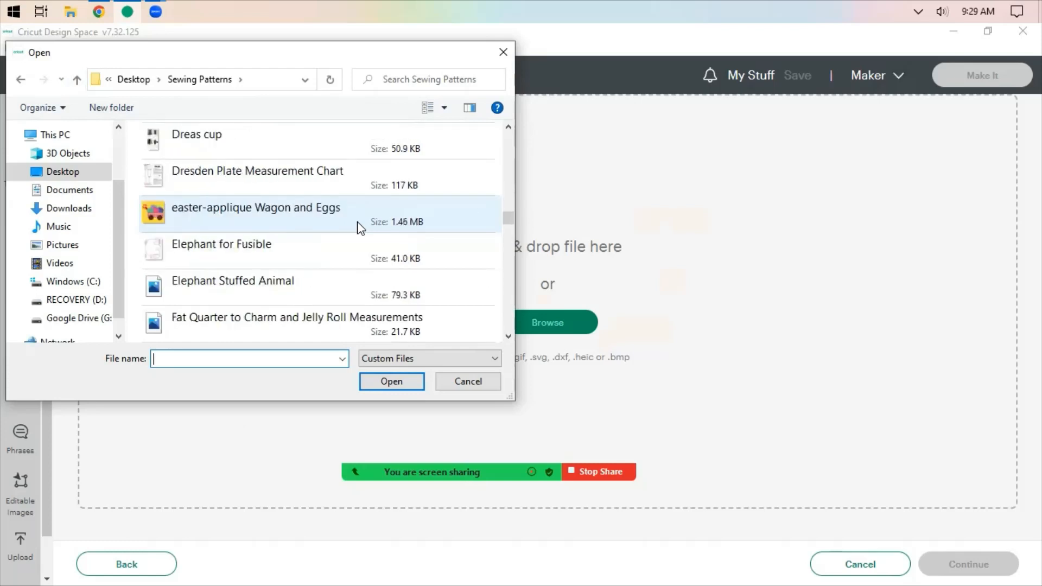
scroll(358, 227, down, 3)
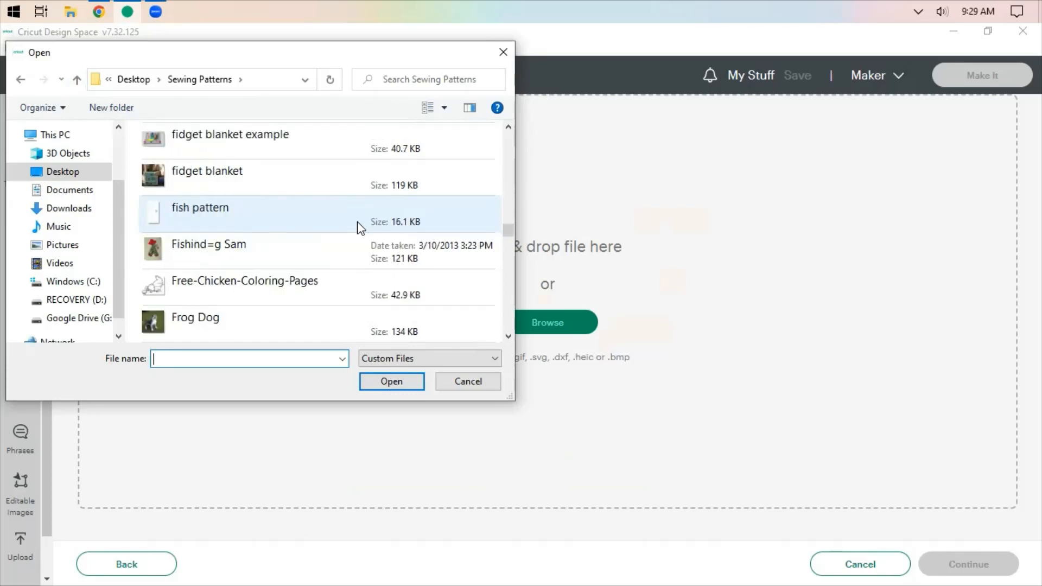
scroll(358, 227, down, 1)
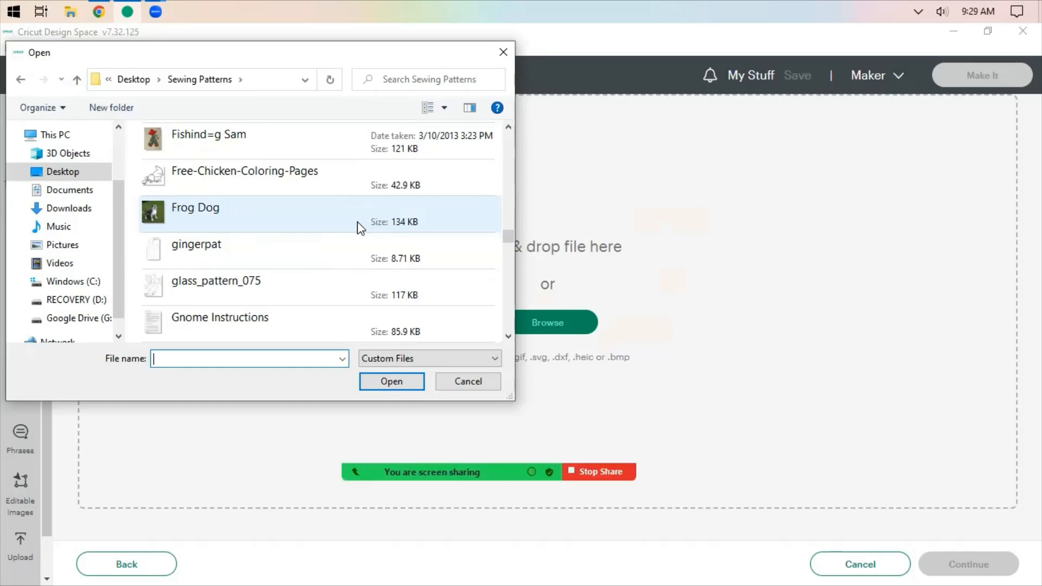
scroll(358, 227, down, 3)
scroll(357, 227, down, 1)
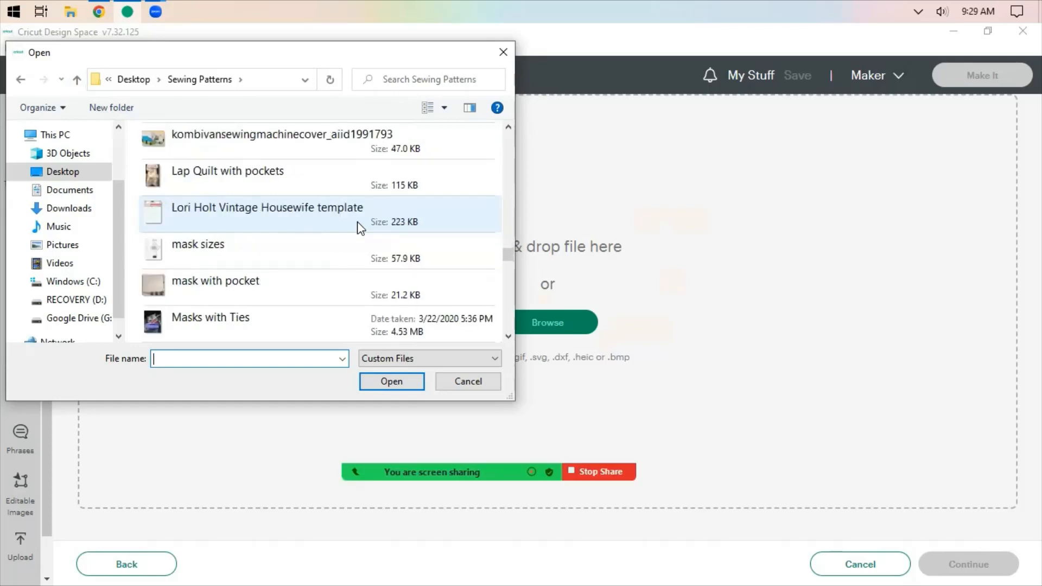
scroll(358, 227, down, 2)
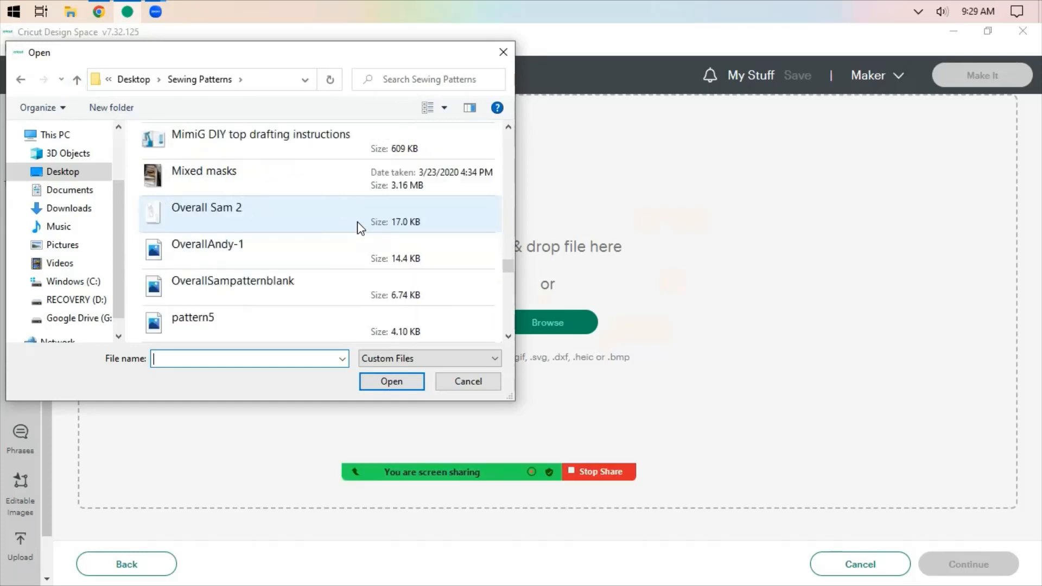
click(190, 287)
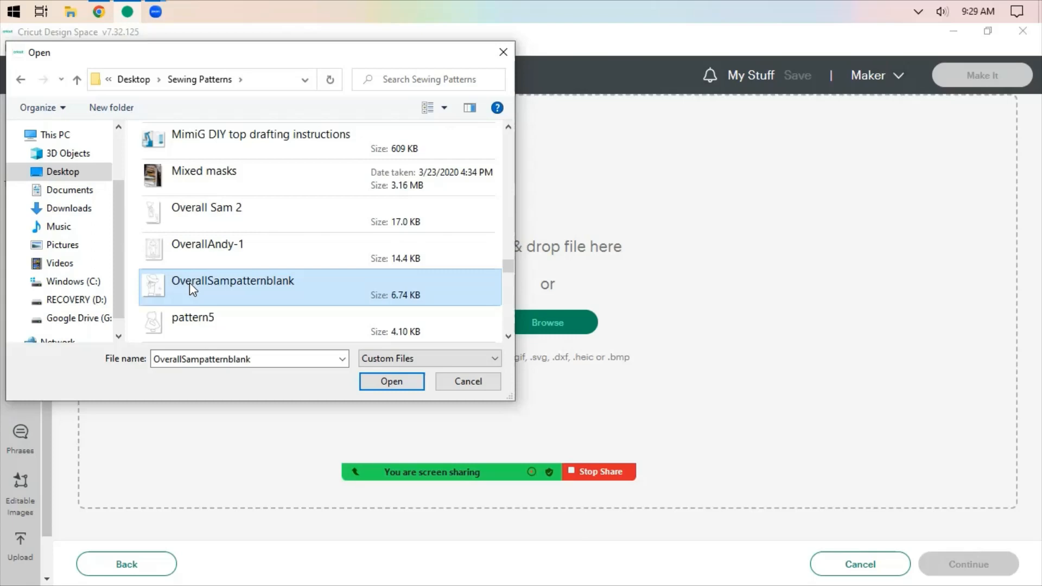
click(374, 380)
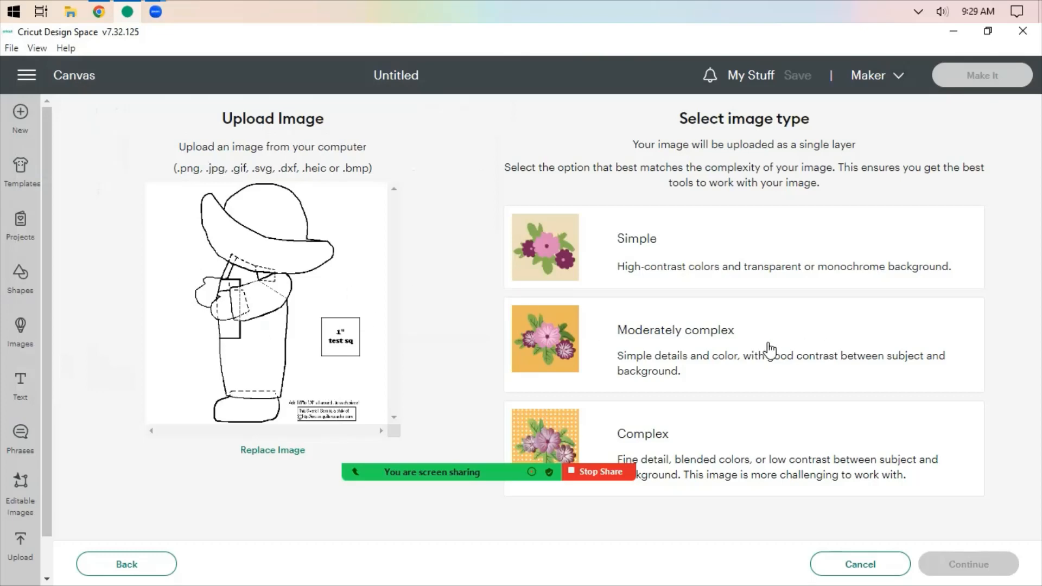
Step: Set the image type to Moderately complex, then remove the background automatically and apply it
click(713, 346)
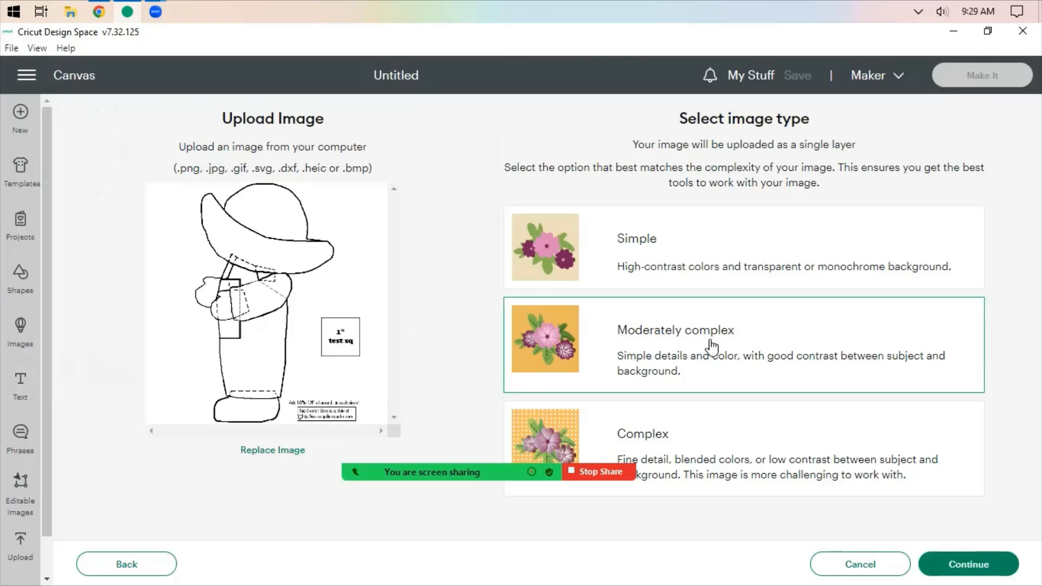
click(994, 565)
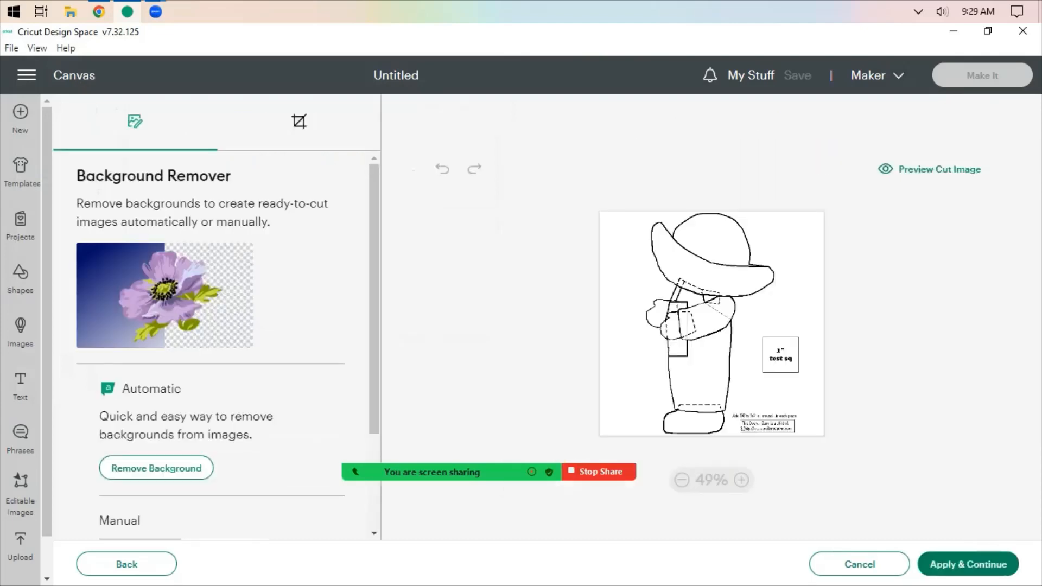
click(149, 468)
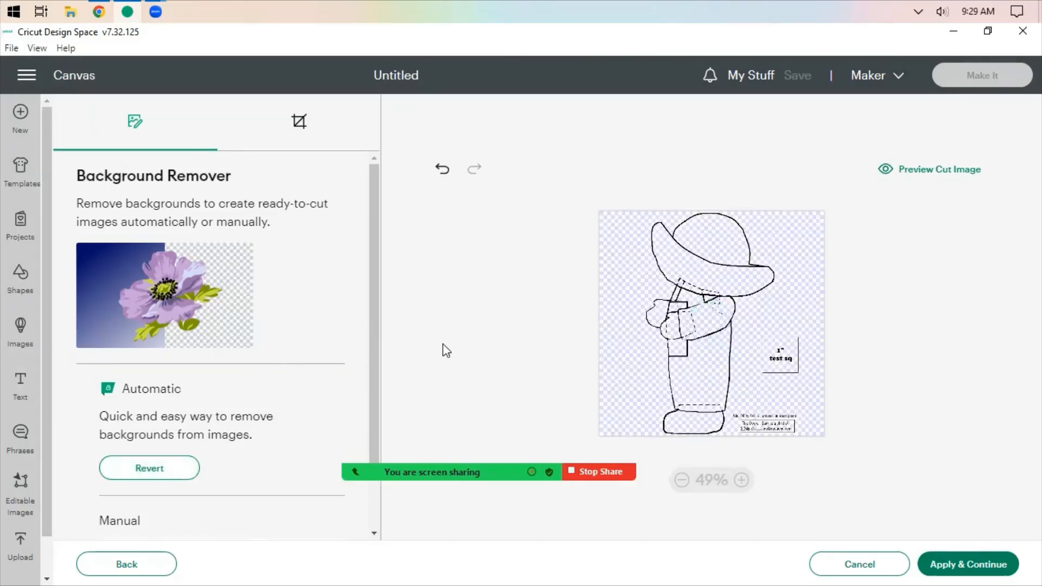
click(943, 565)
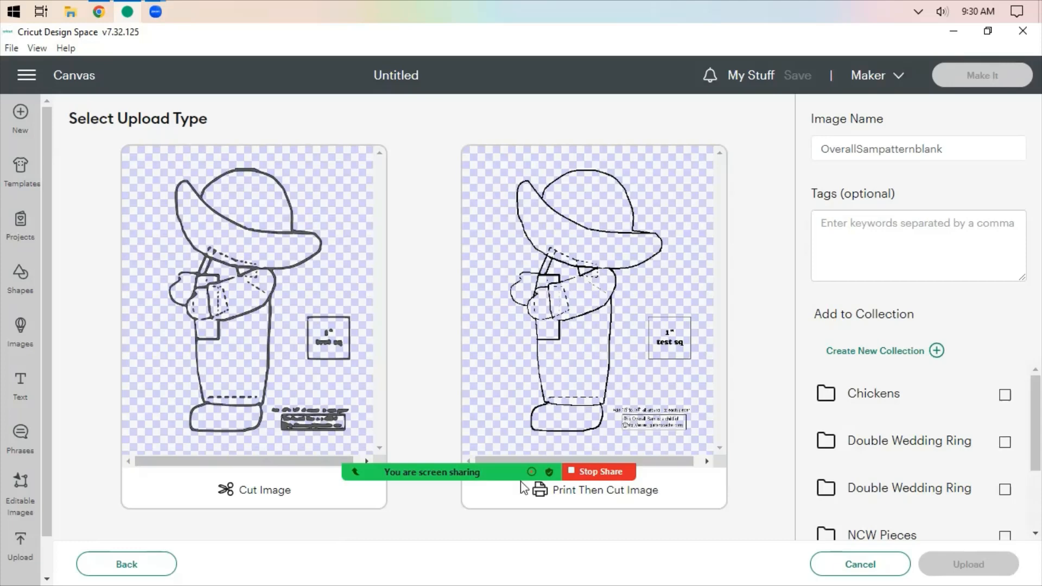
Step: Return to the background remover and manually erase the body, test square and text, leaving only the hat
click(115, 568)
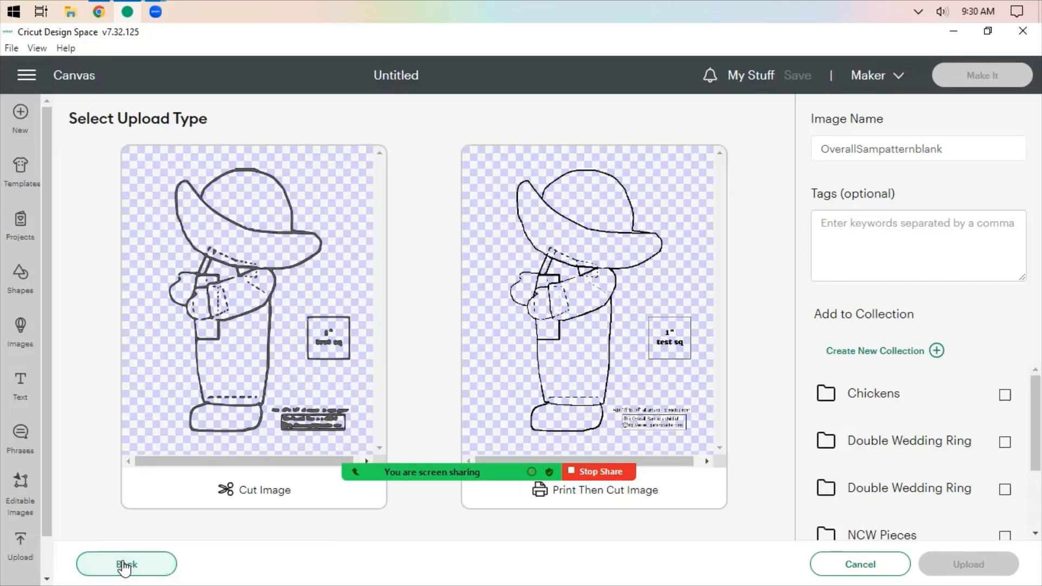
scroll(342, 349, down, 3)
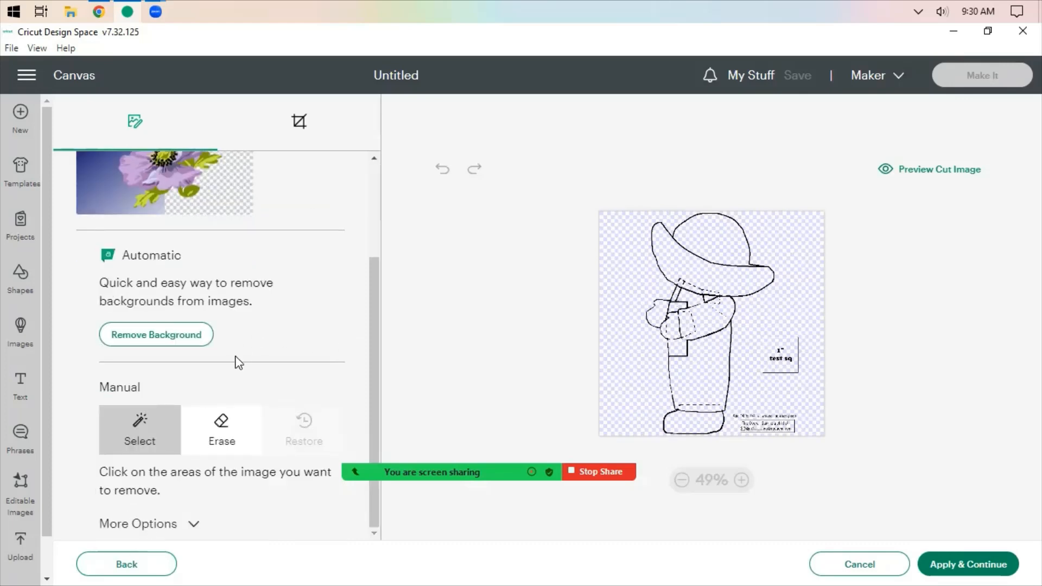
click(220, 445)
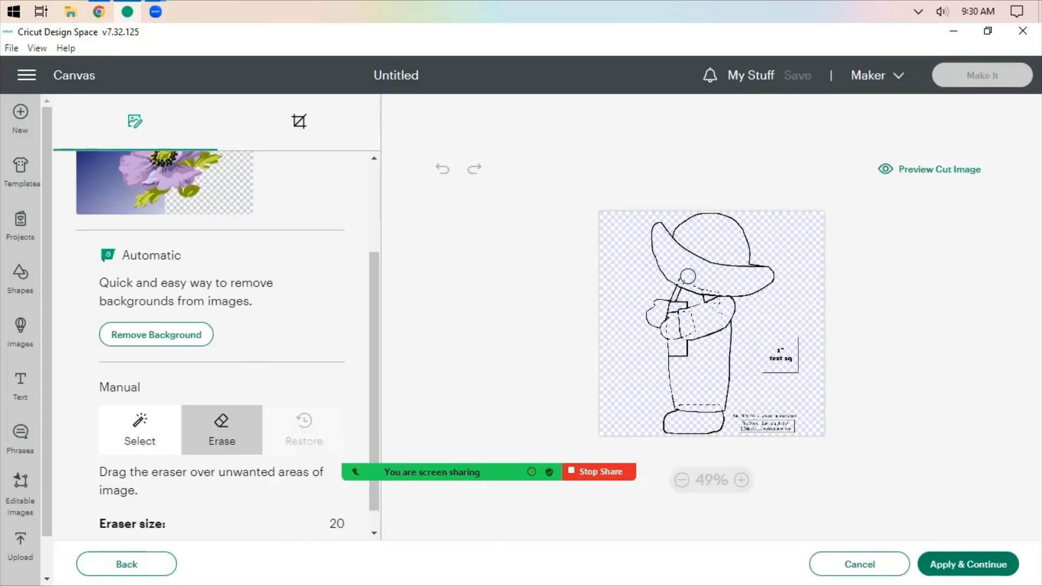
mouse_move(680, 276)
mouse_down()
mouse_move(724, 284)
mouse_move(699, 277)
mouse_up()
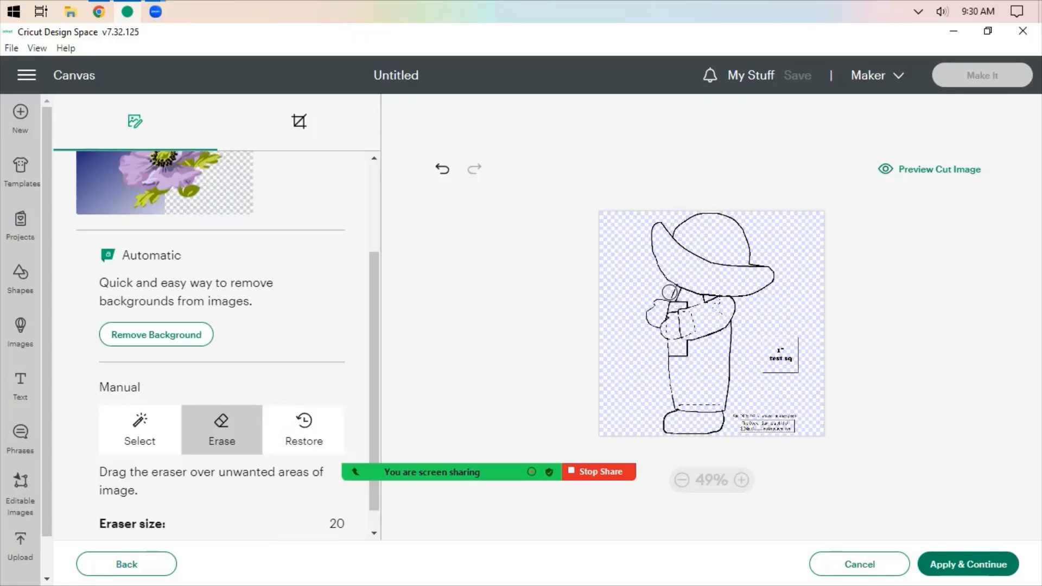
mouse_move(670, 292)
mouse_down()
mouse_move(731, 303)
mouse_move(735, 315)
mouse_move(647, 307)
mouse_move(670, 301)
mouse_move(652, 311)
mouse_move(680, 326)
mouse_move(621, 328)
mouse_move(707, 328)
mouse_move(731, 316)
mouse_move(798, 341)
mouse_move(749, 349)
mouse_move(802, 358)
mouse_move(777, 361)
mouse_move(789, 369)
mouse_move(714, 407)
mouse_move(793, 427)
mouse_move(756, 417)
mouse_move(647, 423)
mouse_move(674, 407)
mouse_move(715, 417)
mouse_move(650, 410)
mouse_move(644, 421)
mouse_move(656, 426)
mouse_move(734, 431)
mouse_move(674, 428)
mouse_move(690, 415)
mouse_move(656, 392)
mouse_move(728, 398)
mouse_move(668, 394)
mouse_move(674, 339)
mouse_move(669, 357)
mouse_move(690, 336)
mouse_move(693, 349)
mouse_move(708, 327)
mouse_move(713, 340)
mouse_move(720, 322)
mouse_move(729, 322)
mouse_move(732, 396)
mouse_move(690, 375)
mouse_move(698, 379)
mouse_move(811, 370)
mouse_move(733, 384)
mouse_move(669, 314)
mouse_move(766, 325)
mouse_up()
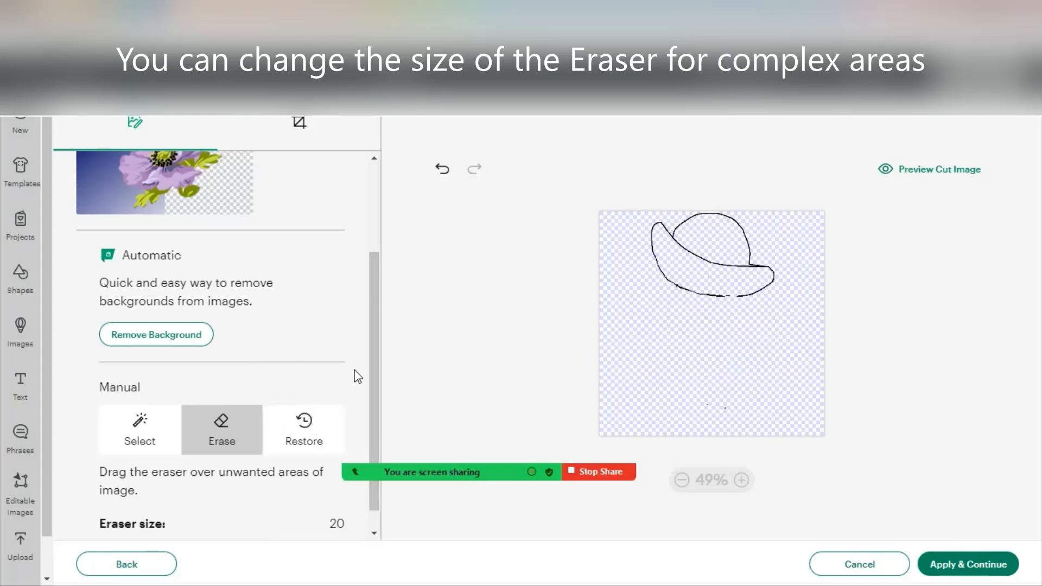
Step: Restore the broken lower line of the hat brim and erase the stray marks along it with eraser size 8
click(307, 426)
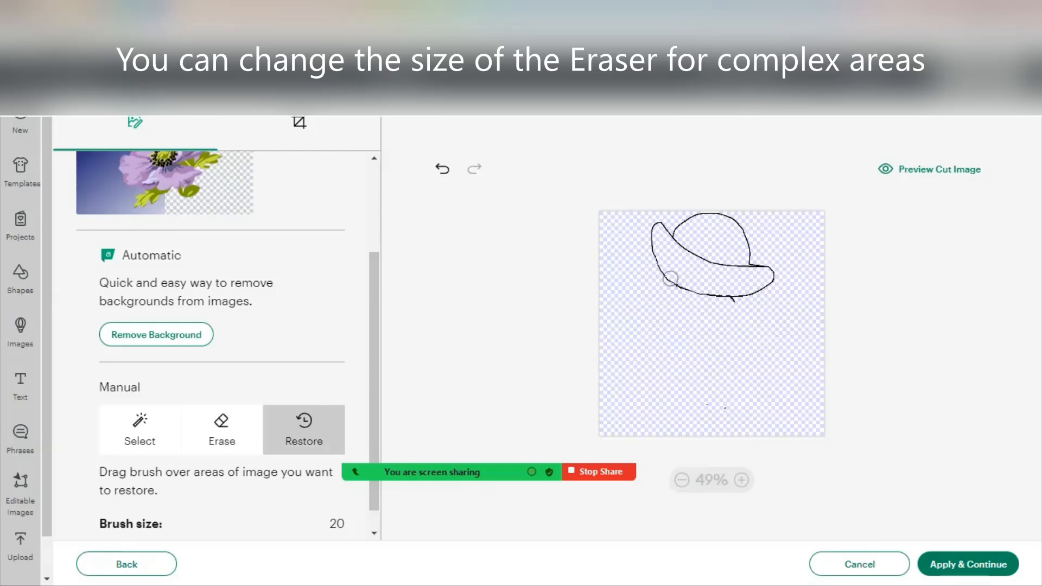
click(702, 292)
click(223, 429)
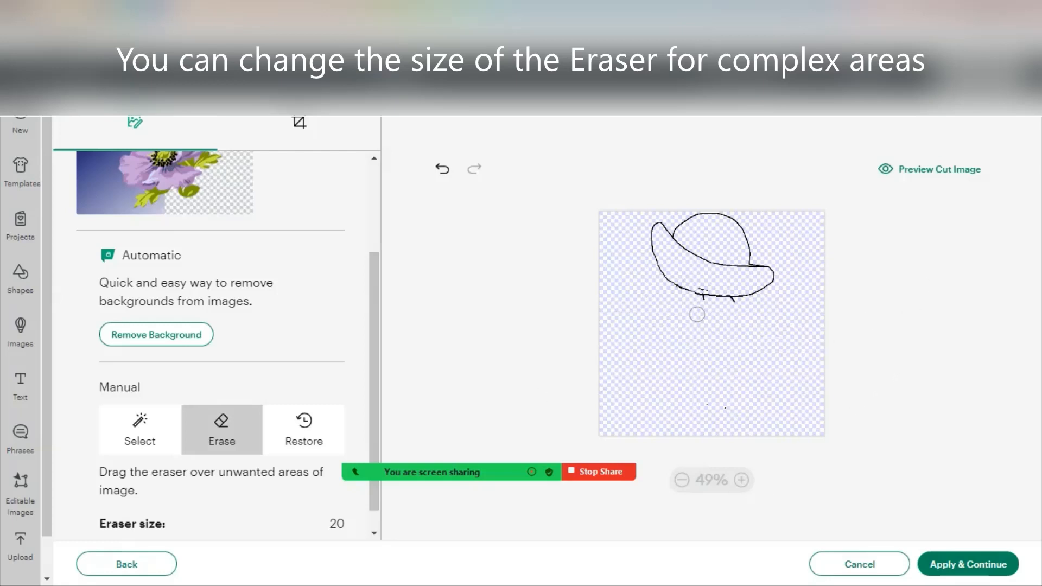
click(741, 480)
click(741, 480)
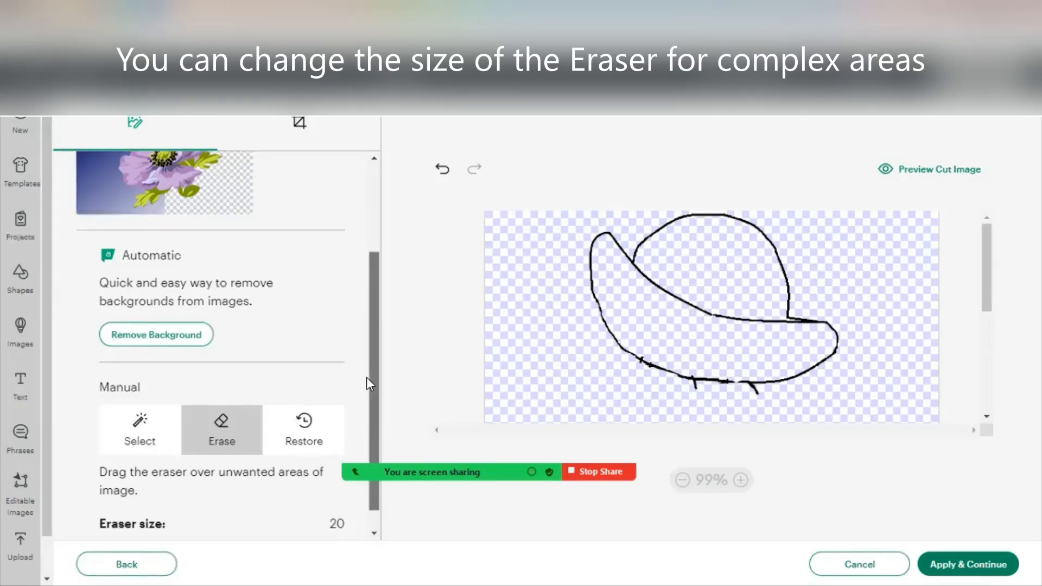
scroll(367, 402, down, 1)
drag(359, 466, 357, 471)
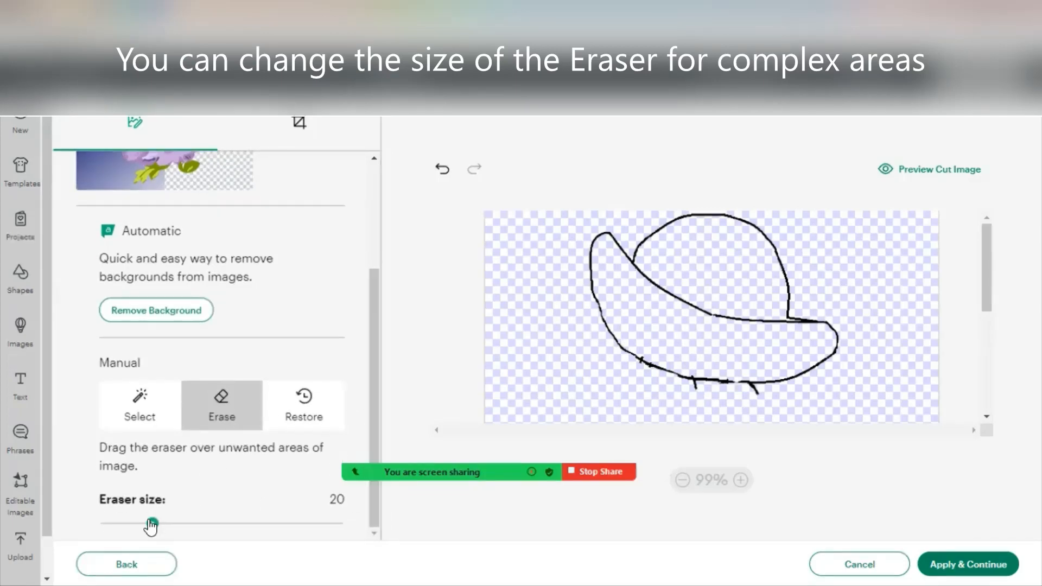
drag(151, 524, 124, 522)
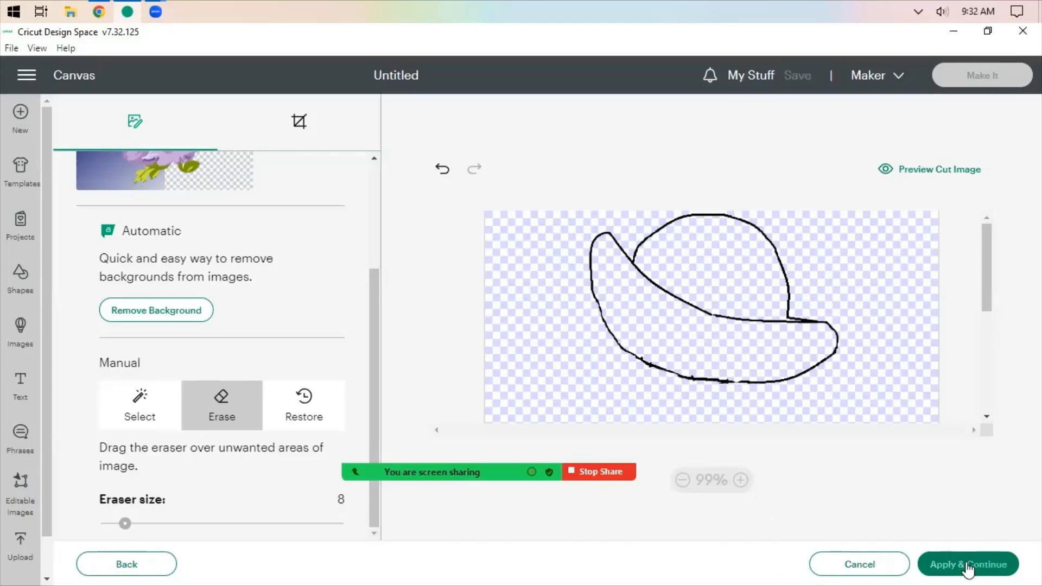
Step: Preview the cut image of the hat and apply the edits
click(928, 183)
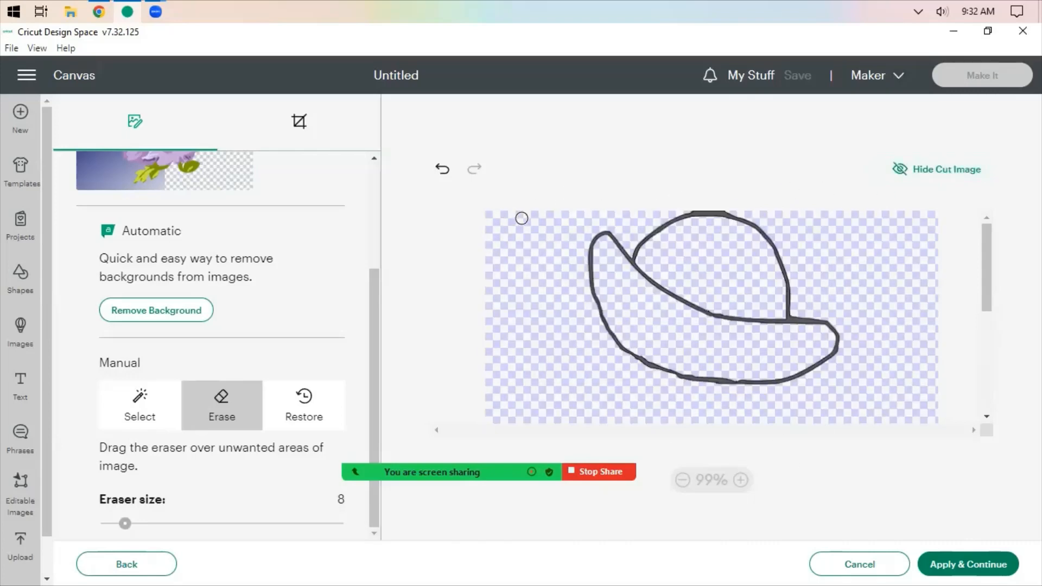
click(973, 566)
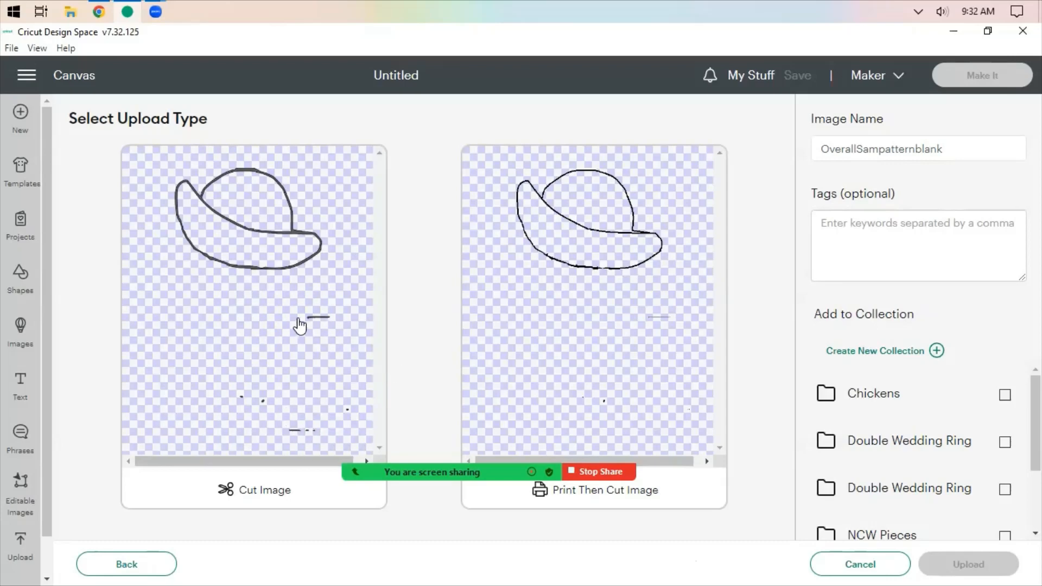
Step: Return to the background remover, erase the leftover specks below the hat and apply the edits
click(137, 565)
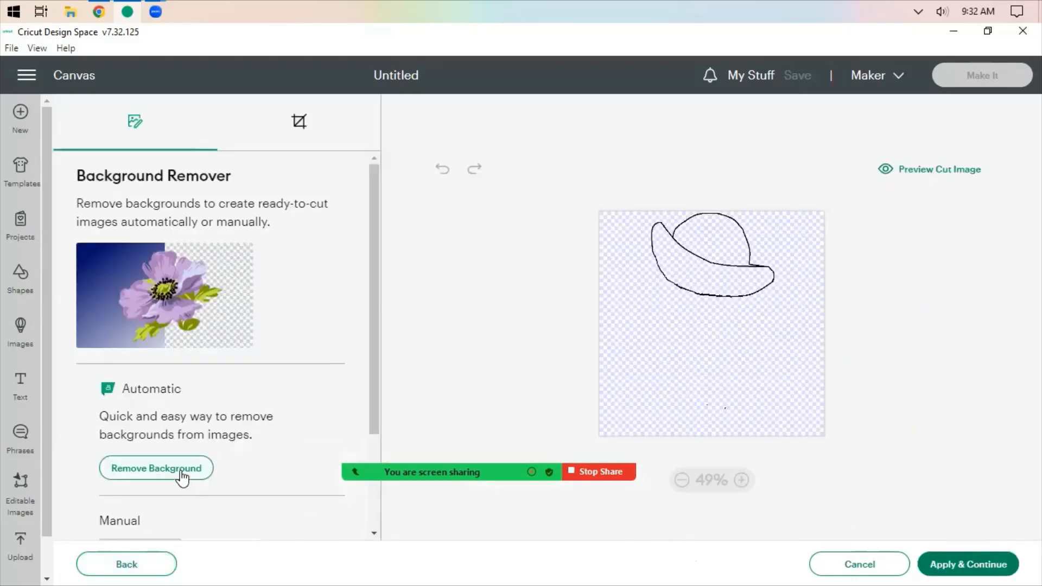
scroll(298, 431, down, 2)
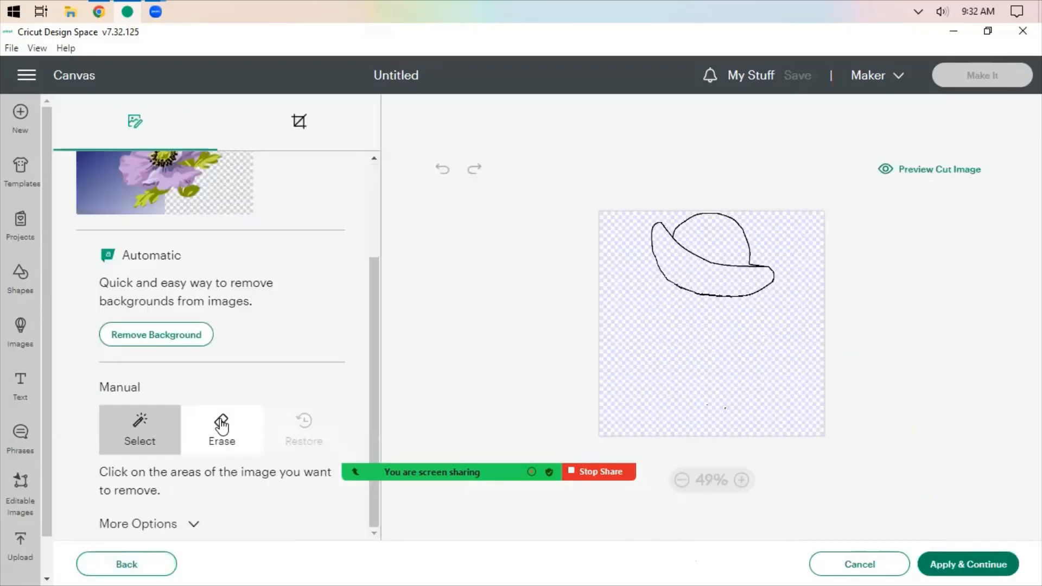
click(221, 427)
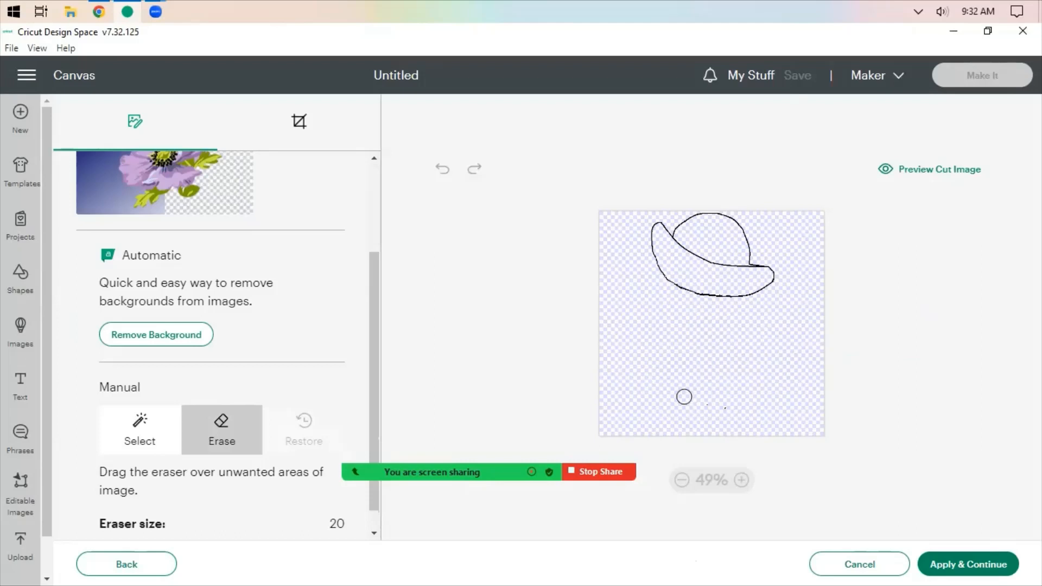
mouse_move(693, 427)
mouse_down()
mouse_move(839, 407)
mouse_move(815, 385)
mouse_up()
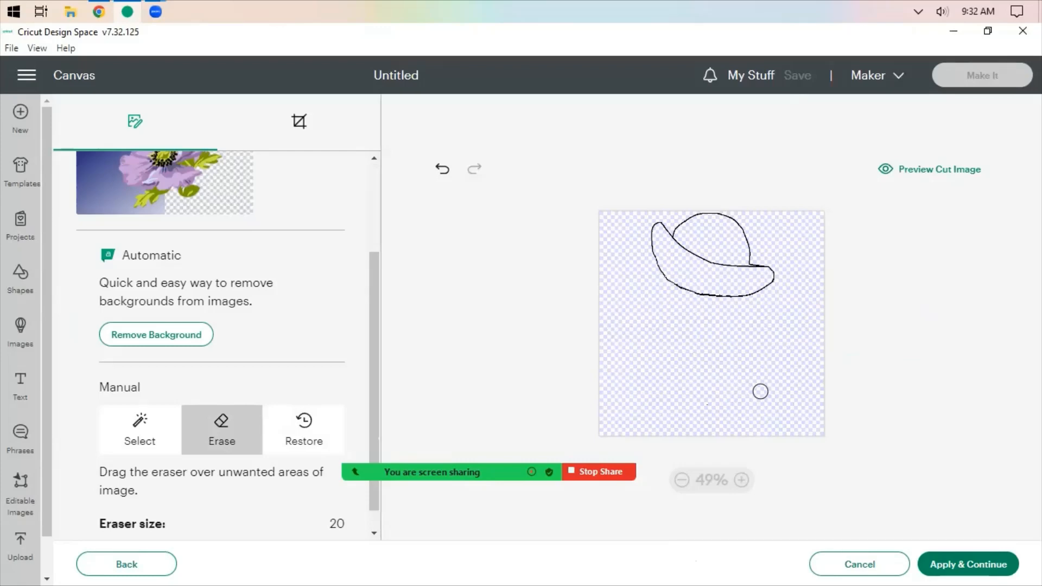
click(966, 564)
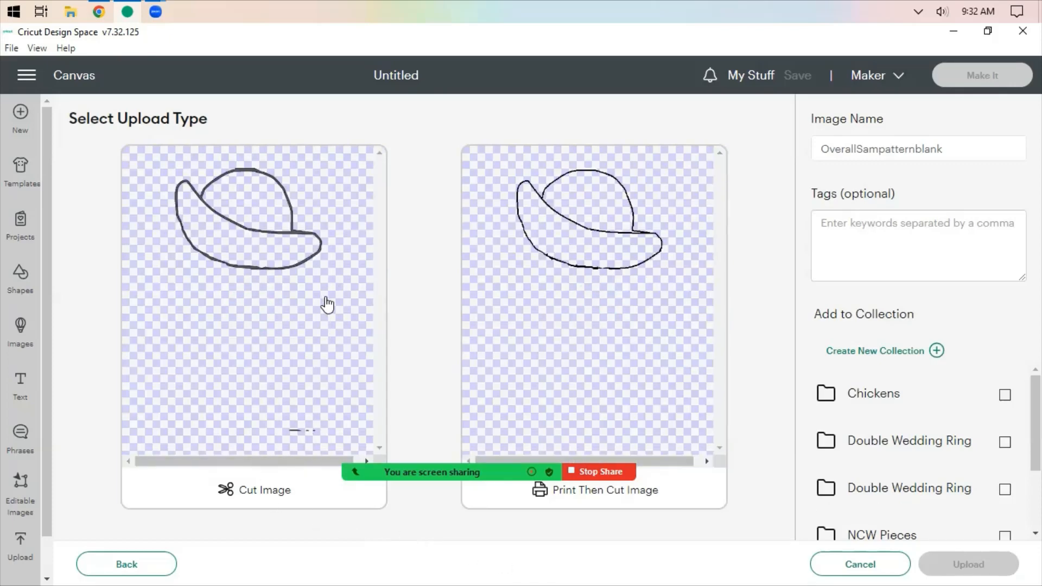
Step: Return to the background remover, erase the stray marks along the bottom of the image, check the area and apply the edits
click(124, 565)
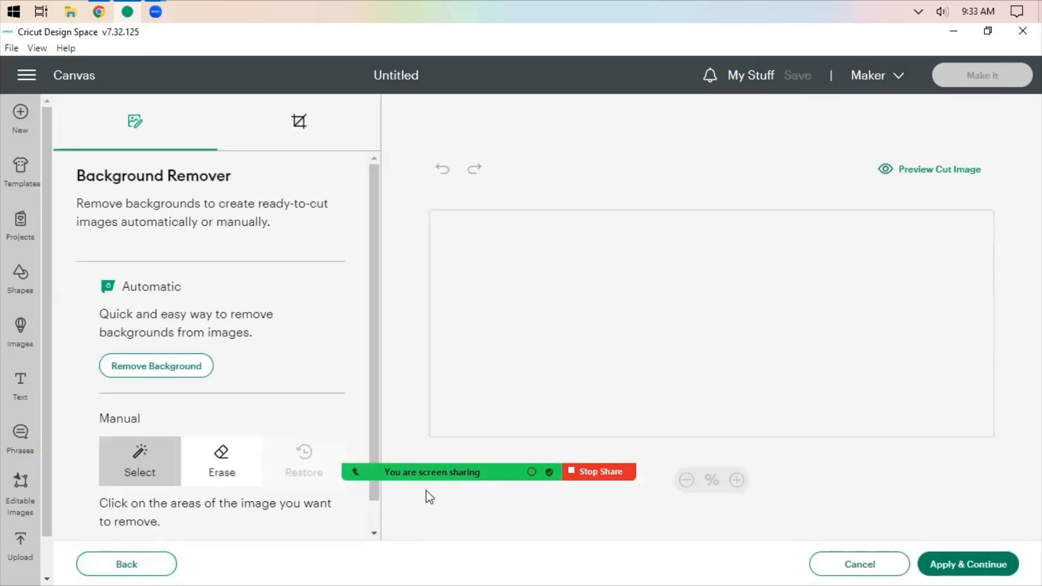
scroll(309, 461, down, 3)
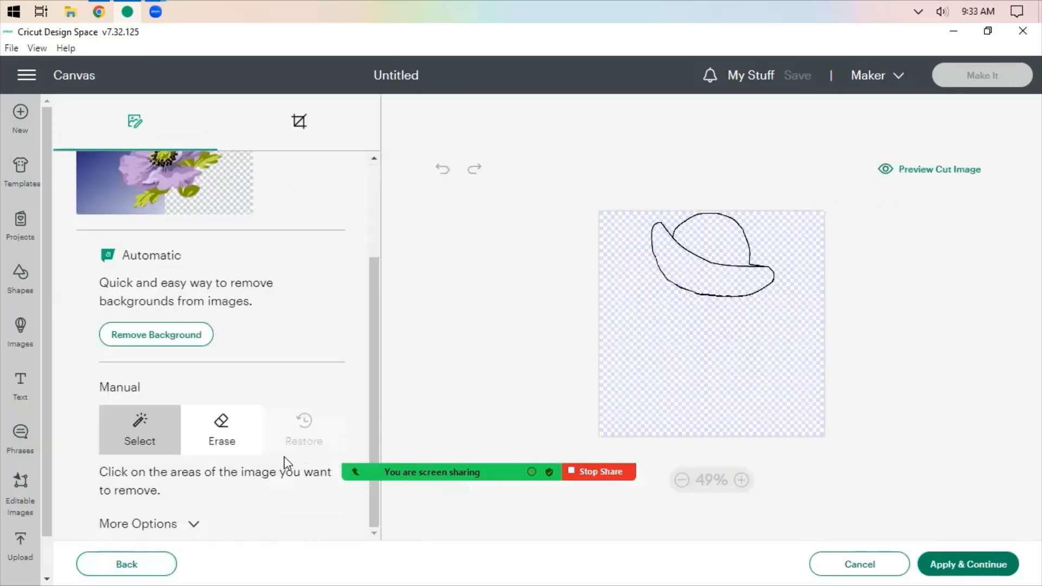
click(221, 426)
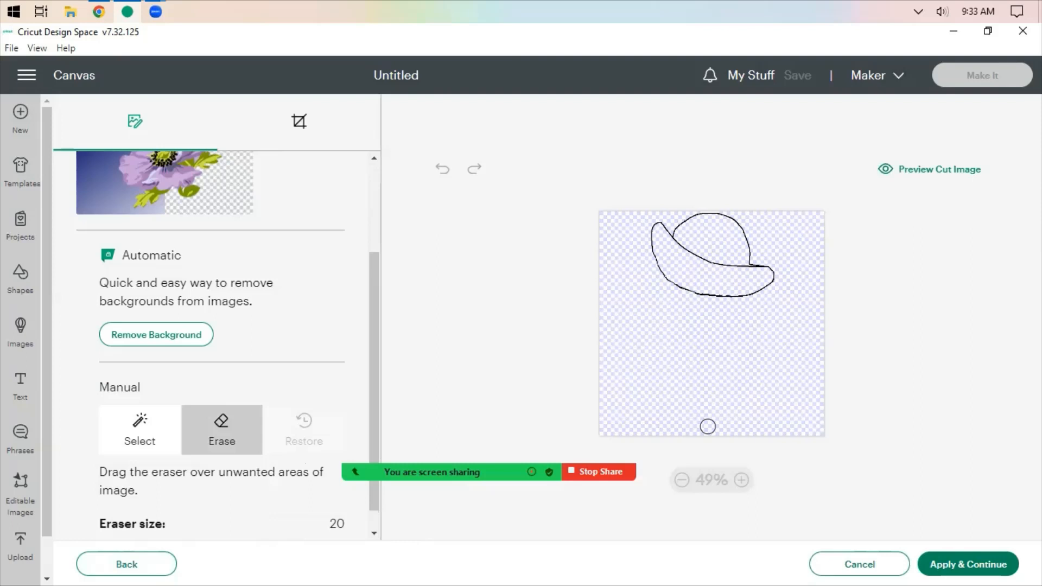
drag(708, 427, 828, 420)
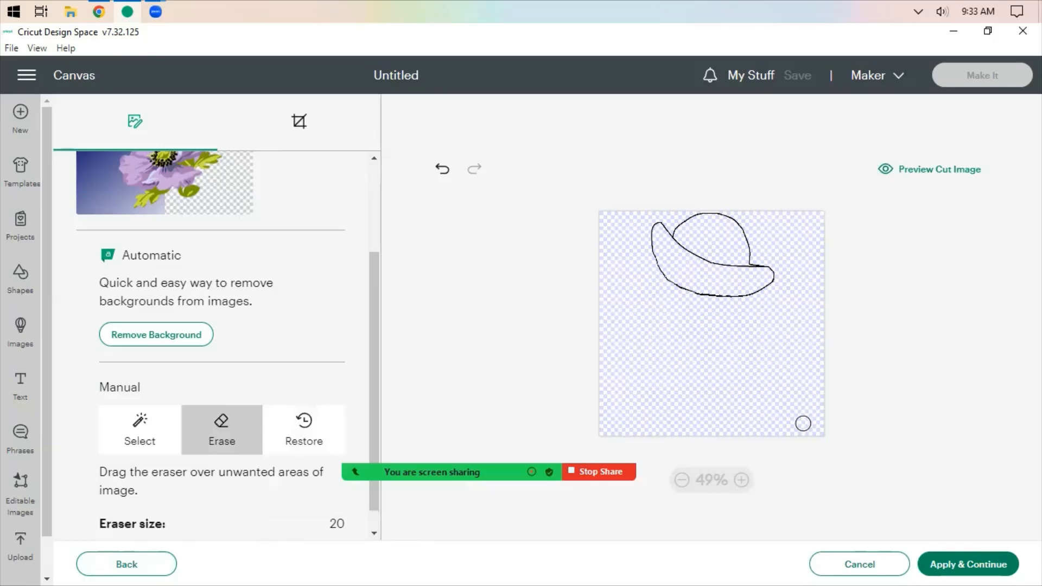
click(741, 480)
click(741, 480)
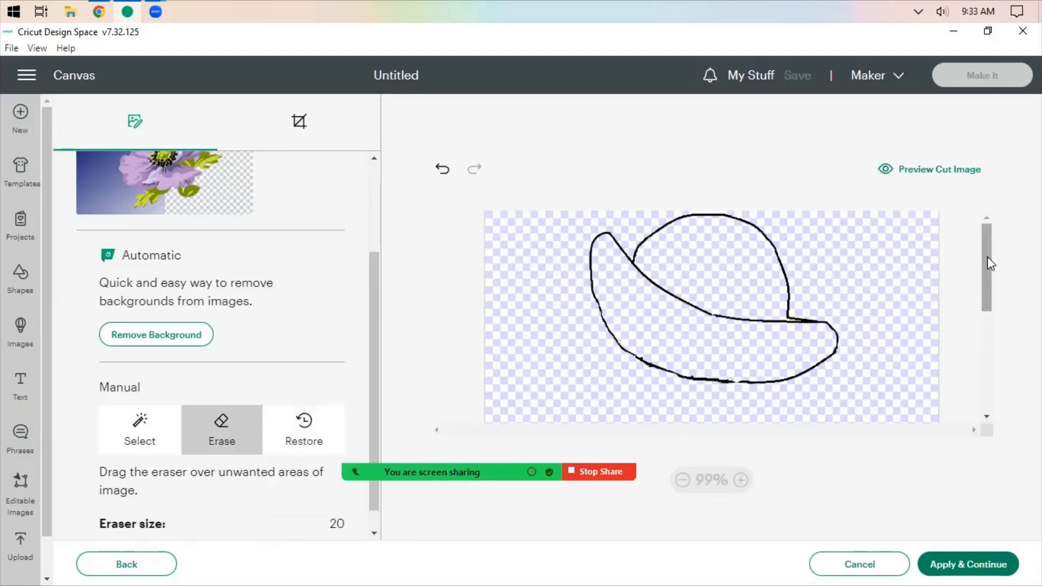
drag(988, 257, 987, 408)
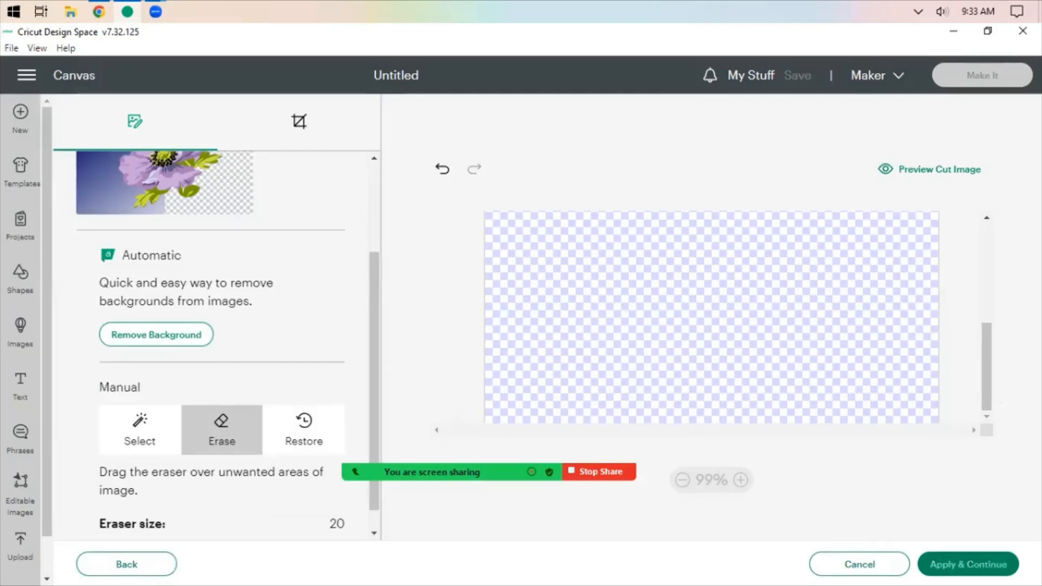
click(958, 563)
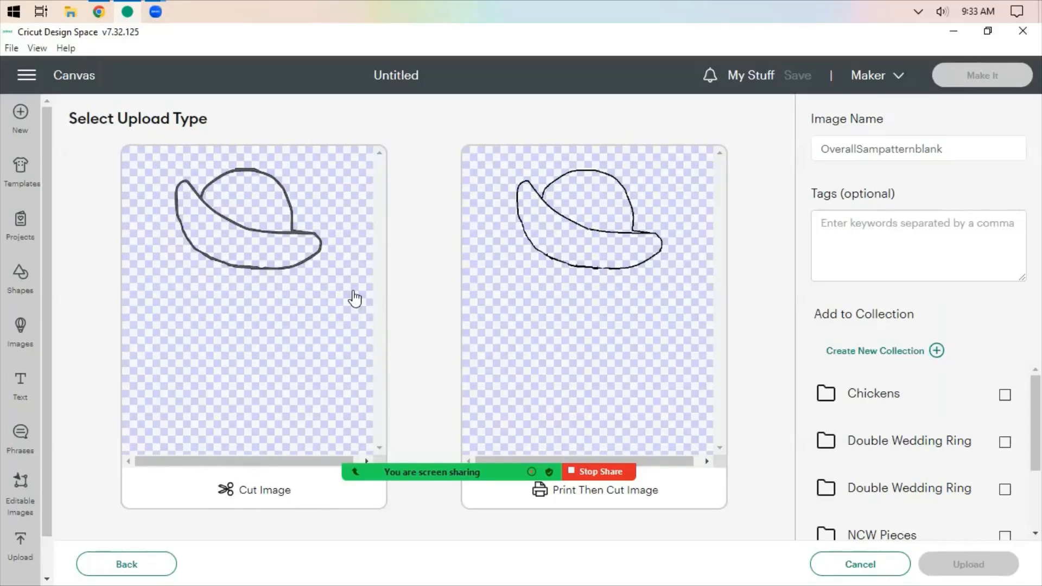
Step: Rename the image as OverallSampatternHAT
click(951, 151)
drag(951, 151, 909, 154)
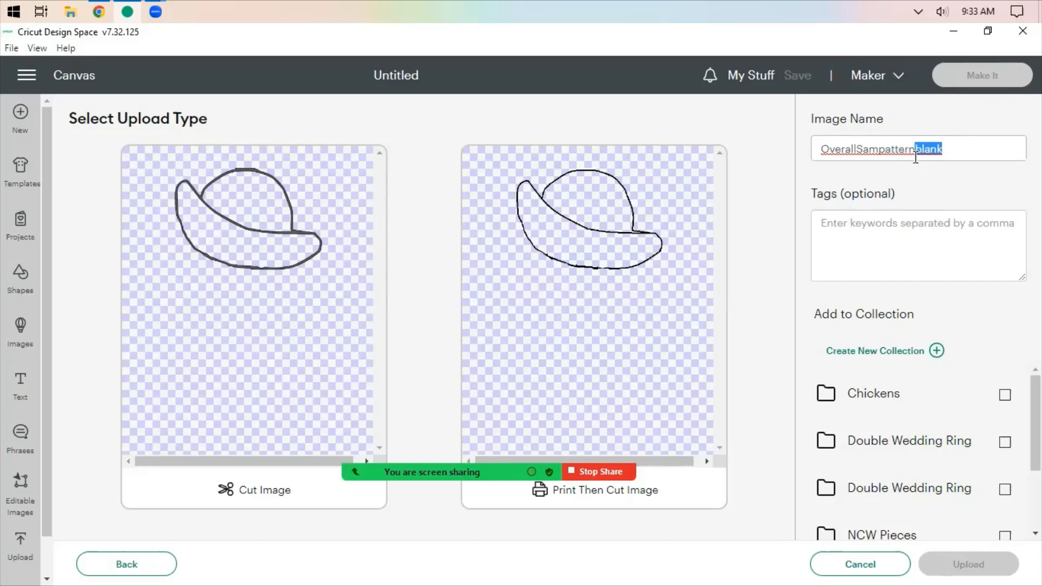
text(HAT)
Step: Create a new collection named Overall Sam for the hat image
click(937, 351)
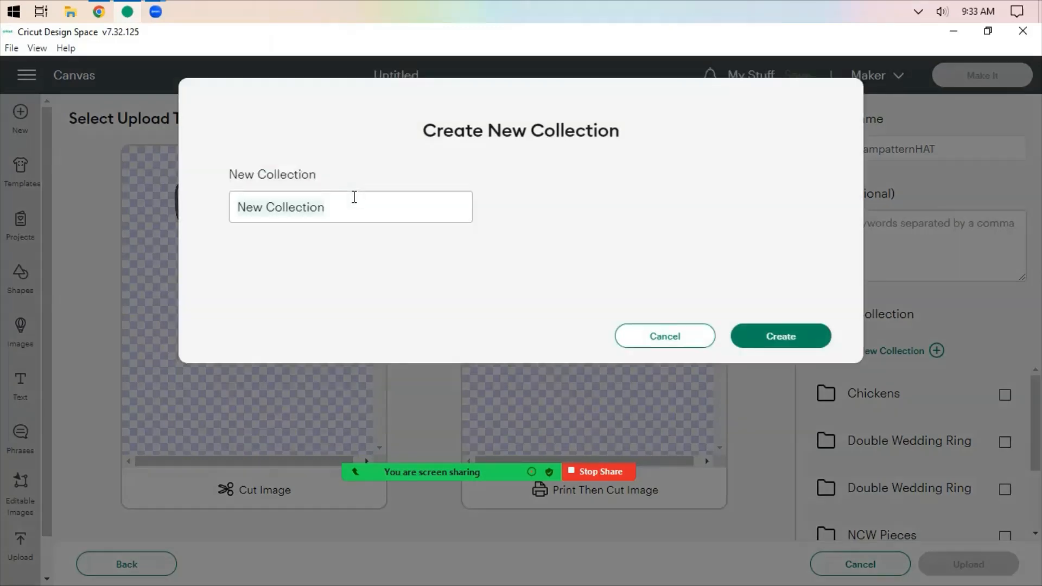
drag(346, 207, 276, 205)
text(Overall Sam)
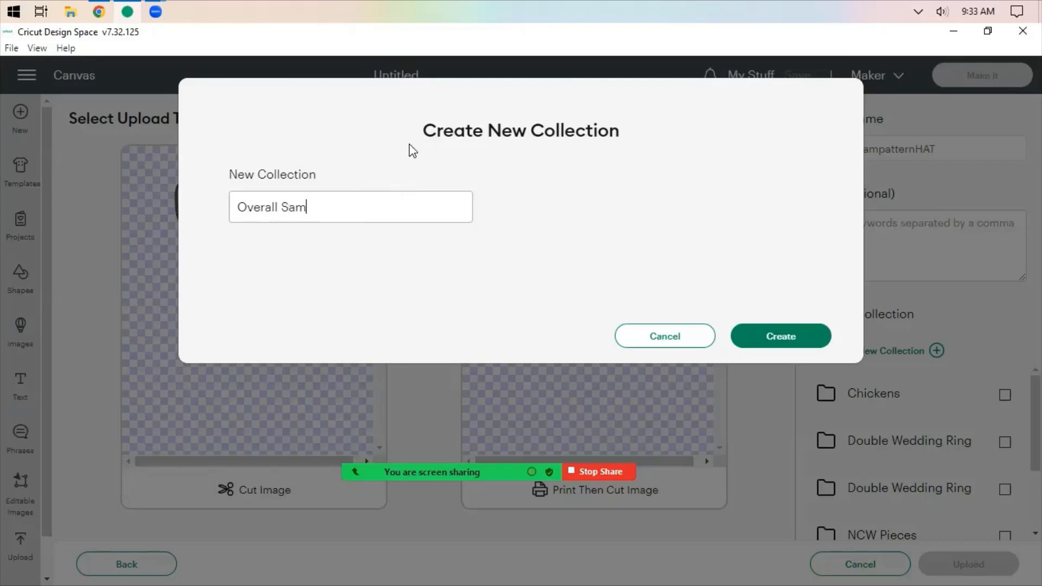
click(772, 335)
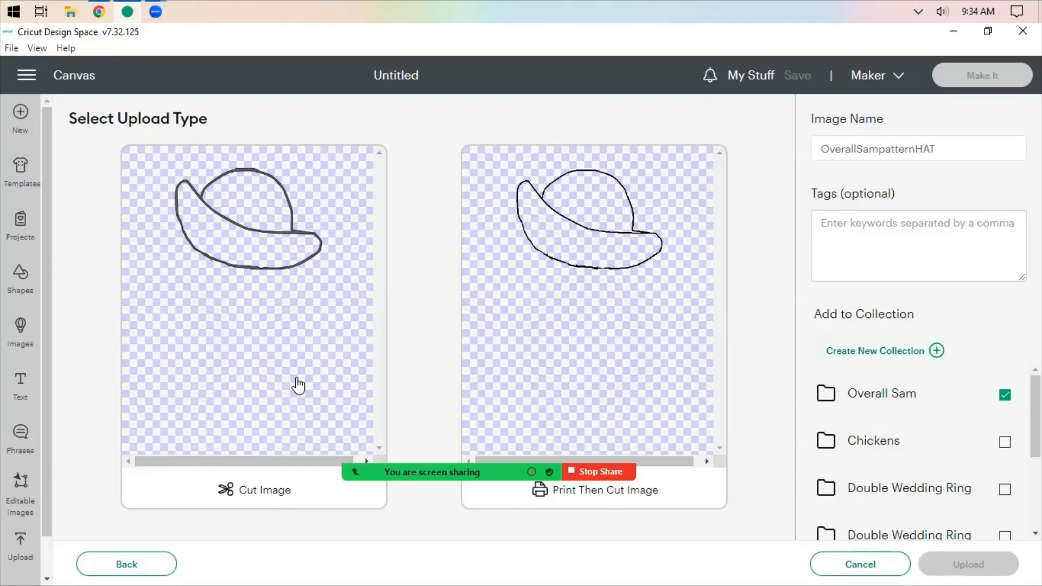
Step: Upload the hat as a Cut Image and look for it among the recent uploads
click(216, 506)
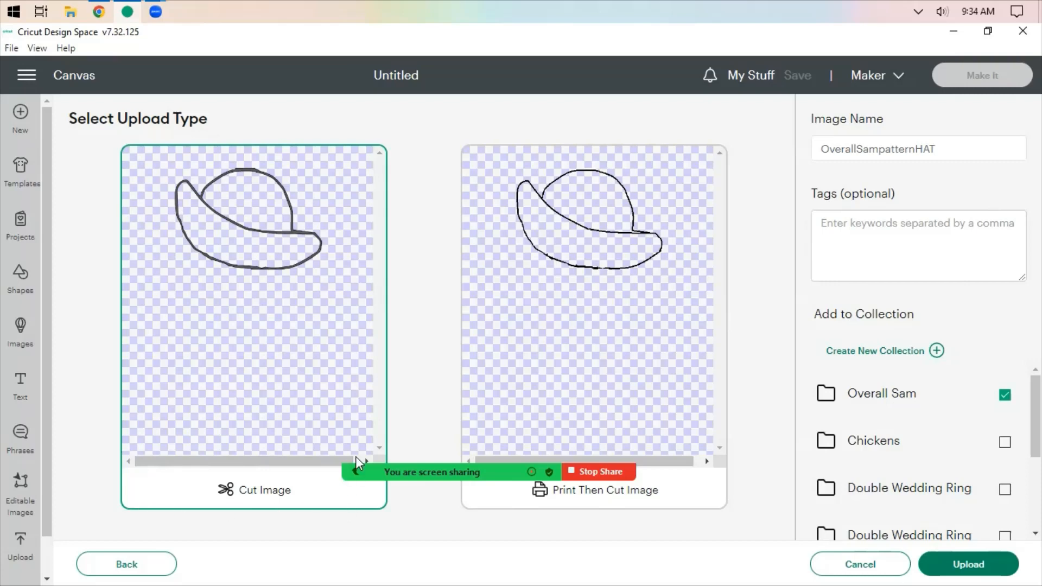
click(970, 566)
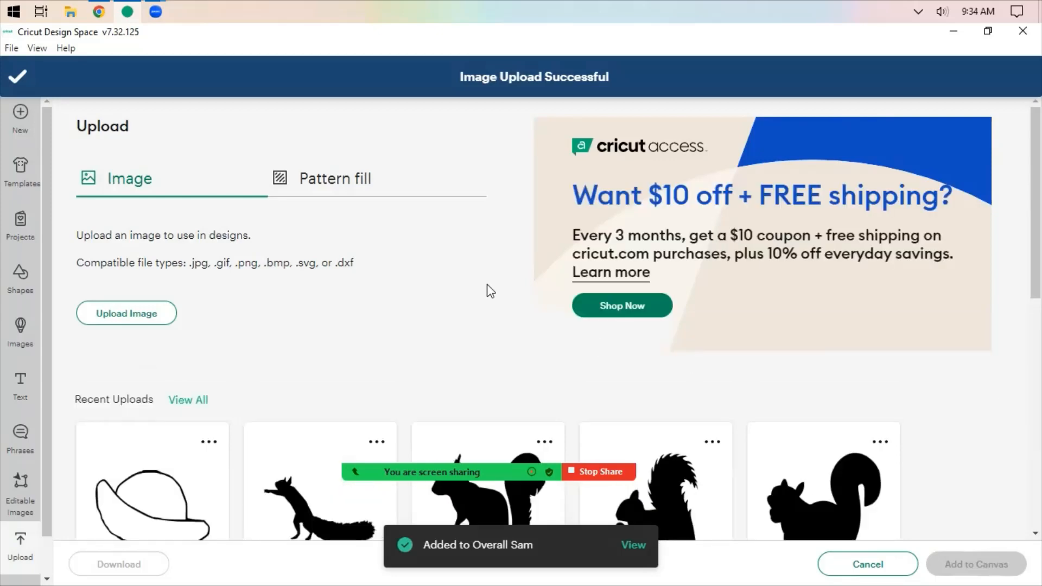
scroll(446, 281, down, 3)
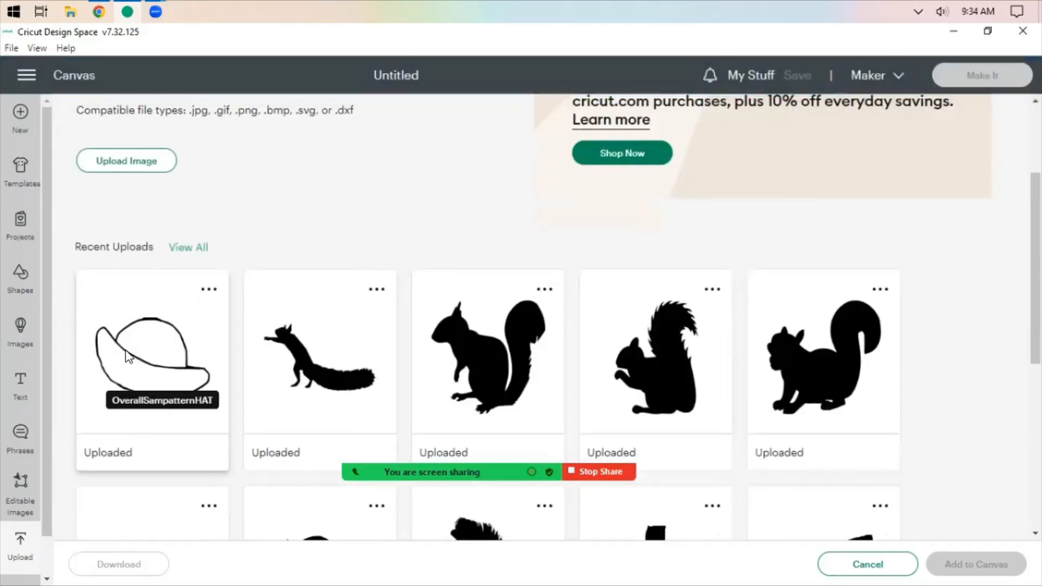
Step: Start another image upload and open the OverallSampatternblank pattern file from the Sewing Patterns folder
scroll(418, 245, up, 2)
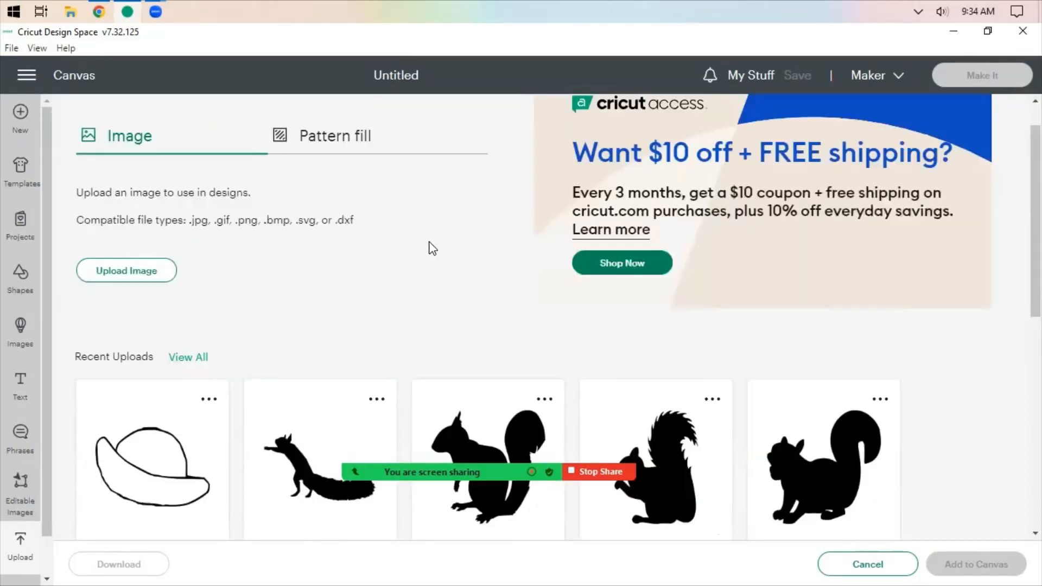
scroll(437, 252, up, 1)
click(117, 314)
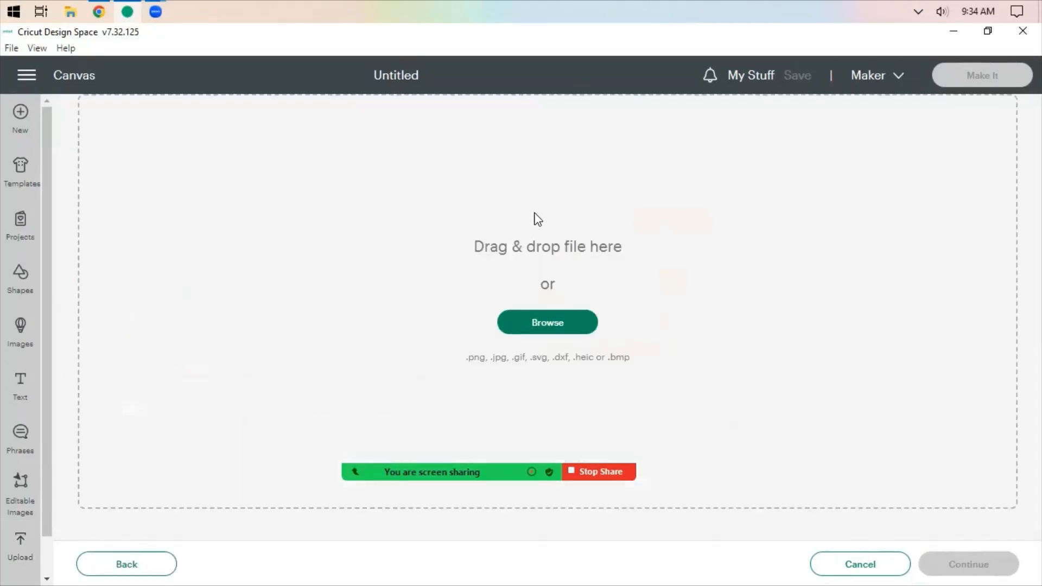
click(543, 321)
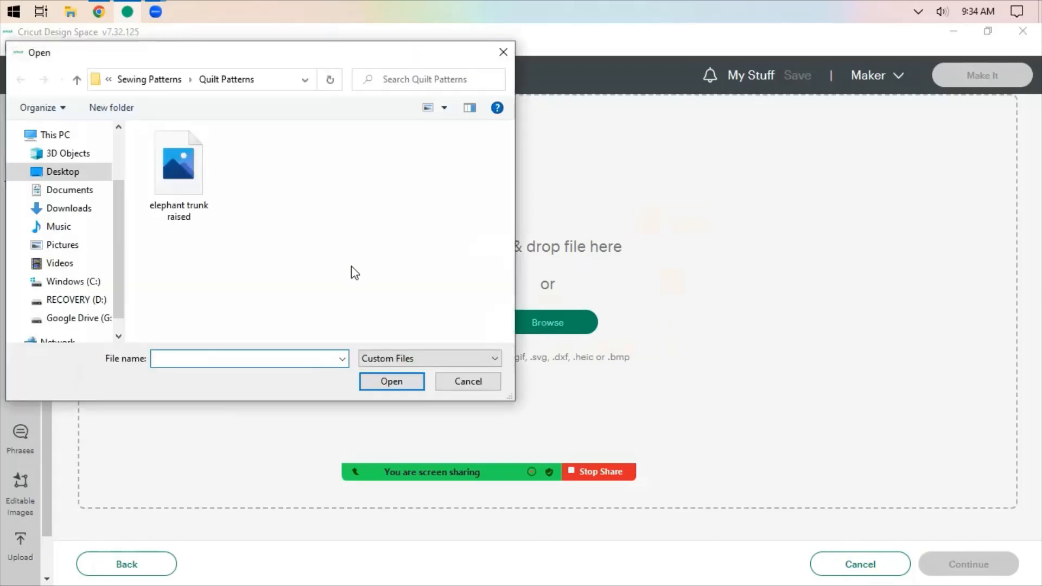
click(74, 82)
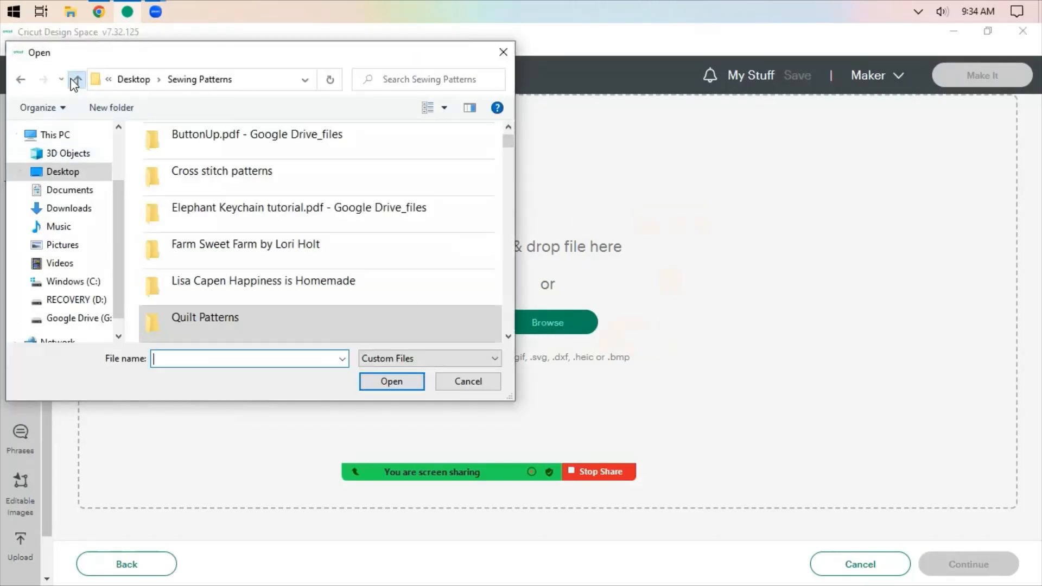
scroll(264, 281, down, 7)
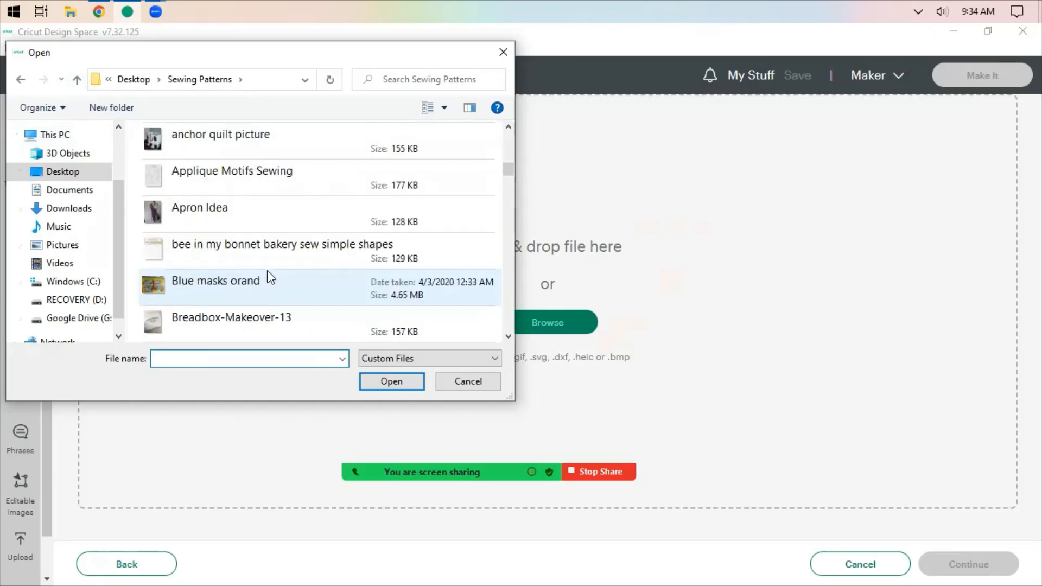
scroll(267, 274, down, 15)
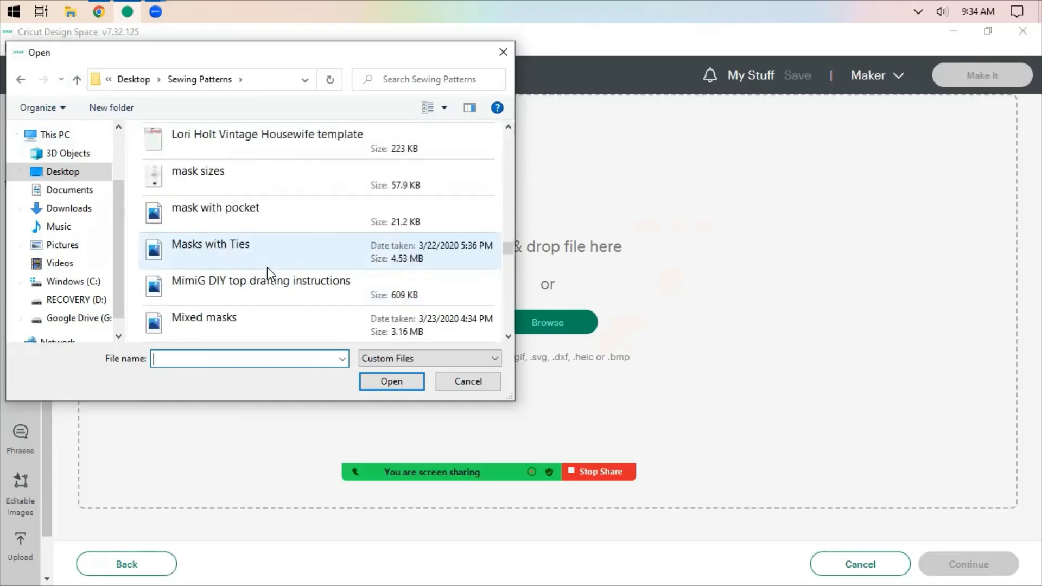
scroll(297, 181, down, 3)
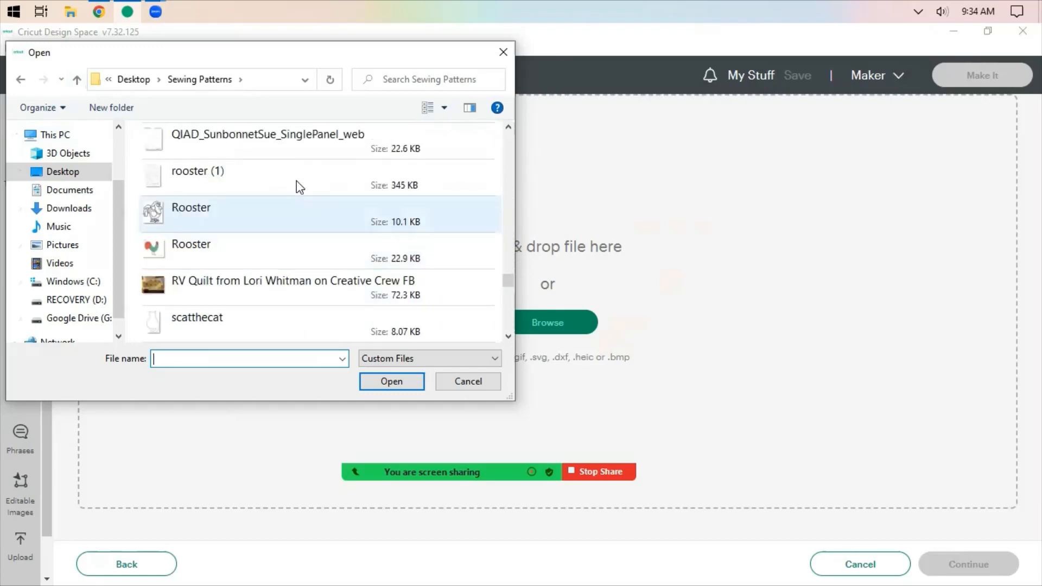
scroll(297, 180, up, 4)
double_click(266, 248)
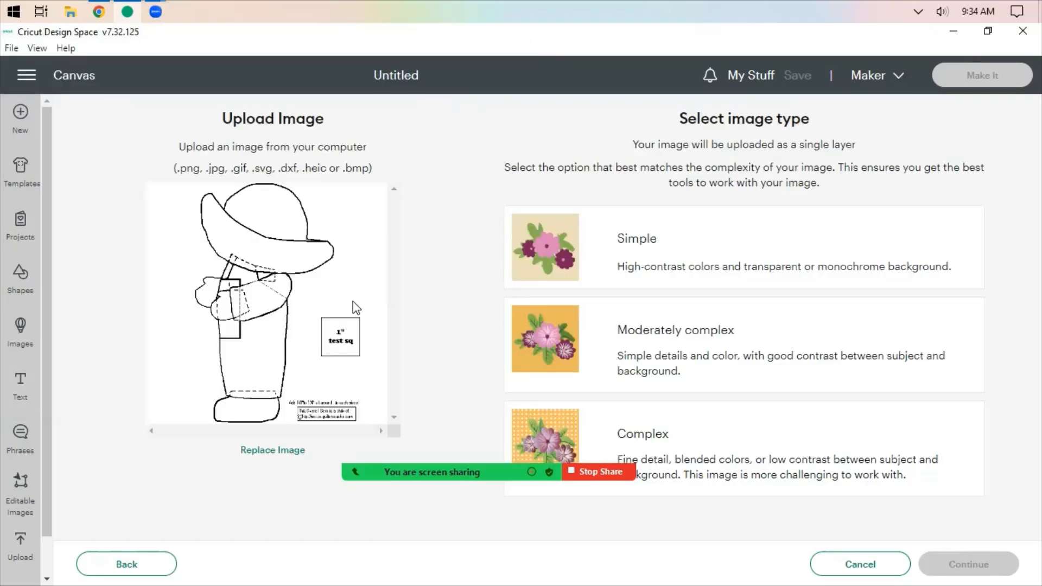
Step: Set the image type to Moderately complex and remove the pattern's background automatically
click(654, 341)
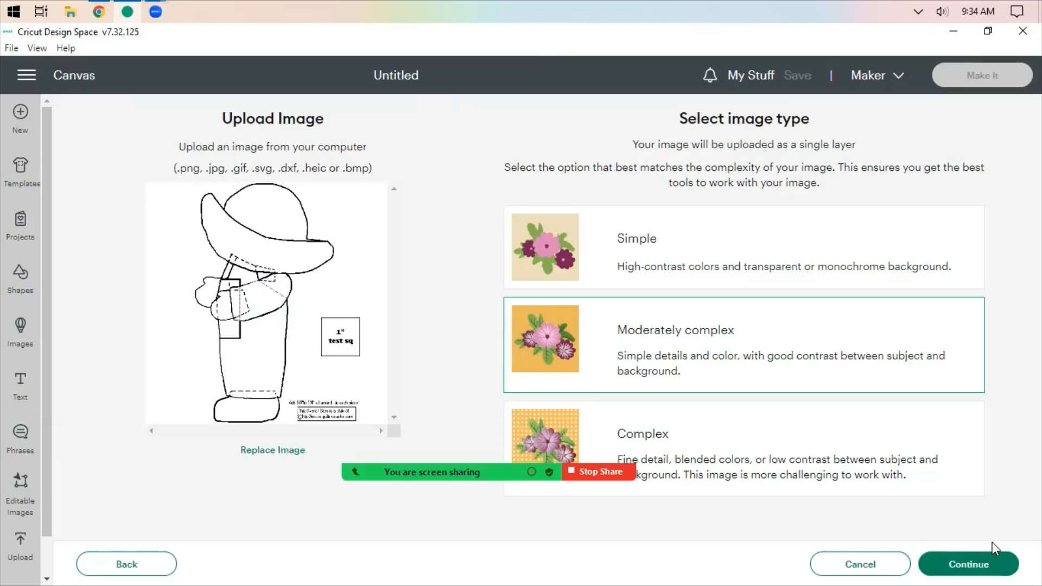
click(970, 567)
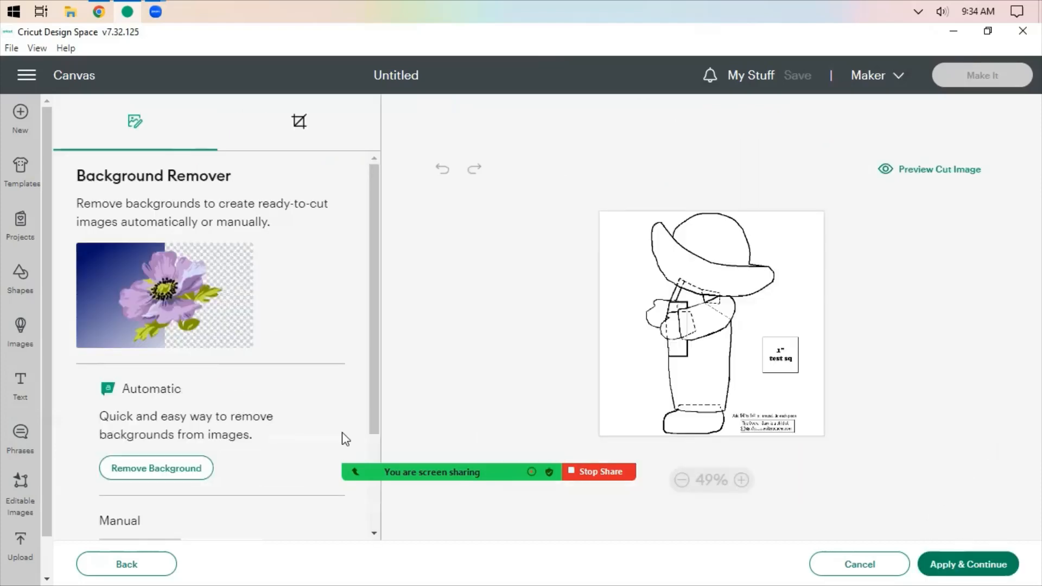
scroll(187, 431, down, 2)
click(173, 393)
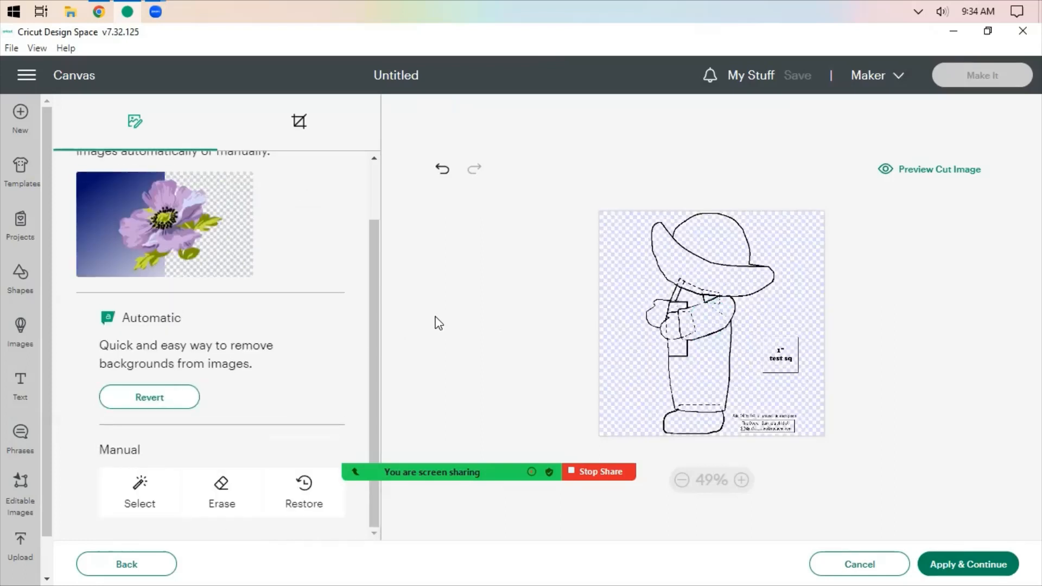
Step: Erase the whole hat outline from the pattern, leaving the body below it
click(742, 481)
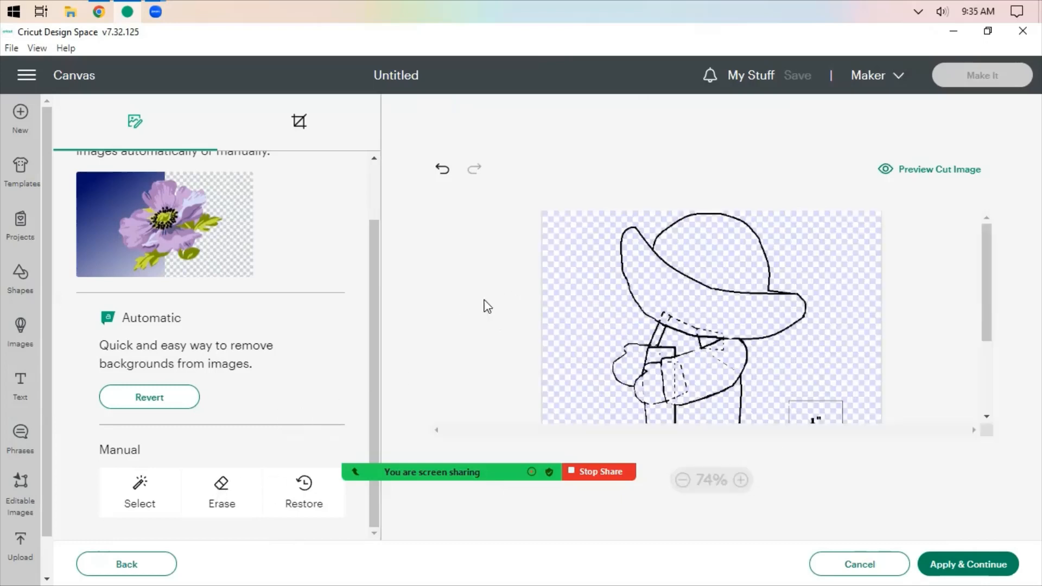
click(222, 495)
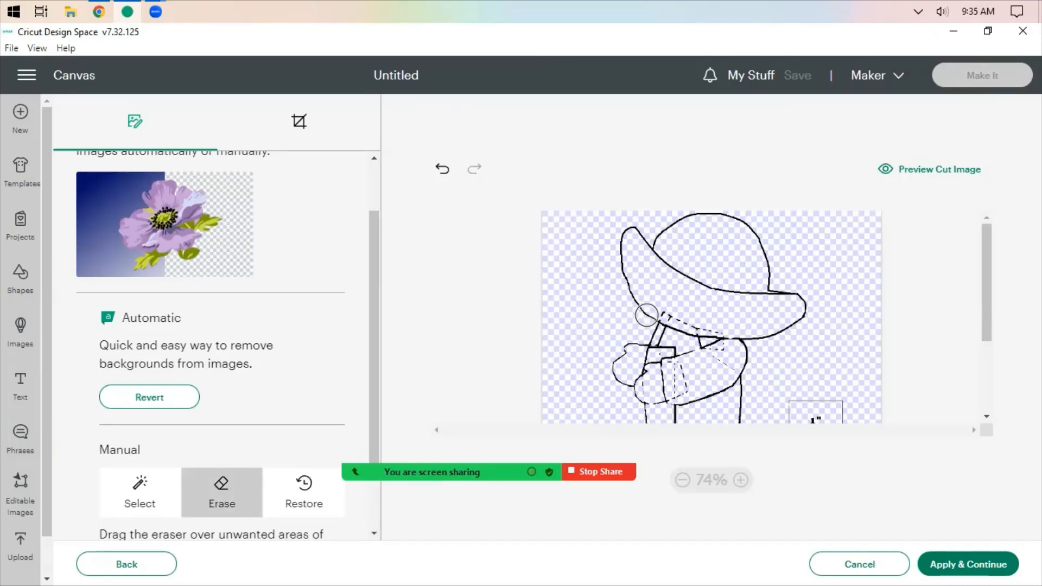
mouse_move(646, 315)
mouse_down()
mouse_move(625, 298)
mouse_move(626, 233)
mouse_move(674, 268)
mouse_move(800, 306)
mouse_move(798, 321)
mouse_move(757, 336)
mouse_move(771, 262)
mouse_move(769, 275)
mouse_move(749, 237)
mouse_move(671, 221)
mouse_move(651, 247)
mouse_up()
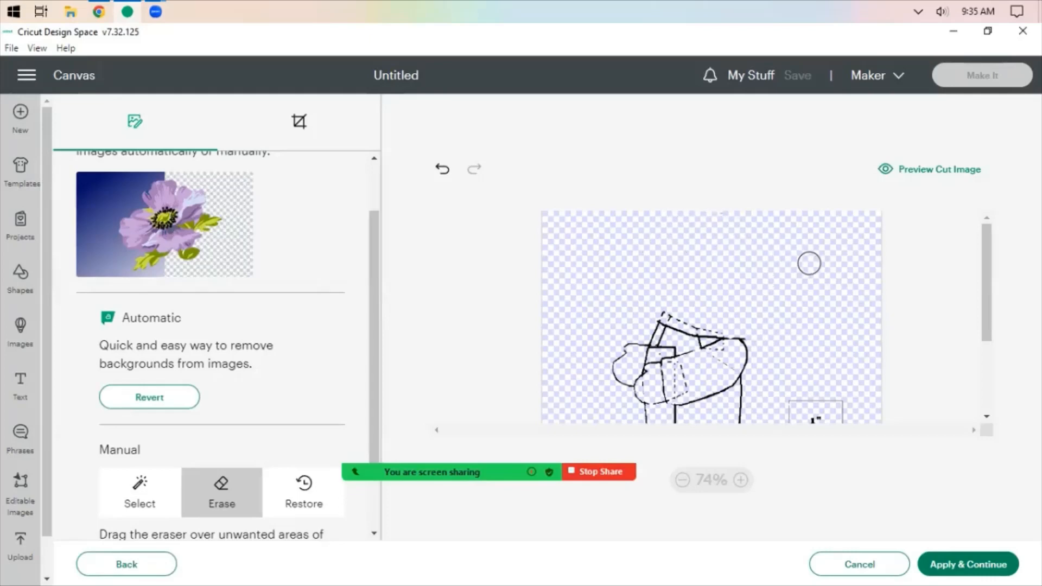
Step: Erase the hand, the sleeve and the inner strap and pocket lines, keeping the outer outline of the overalls
scroll(809, 264, down, 3)
scroll(811, 271, up, 2)
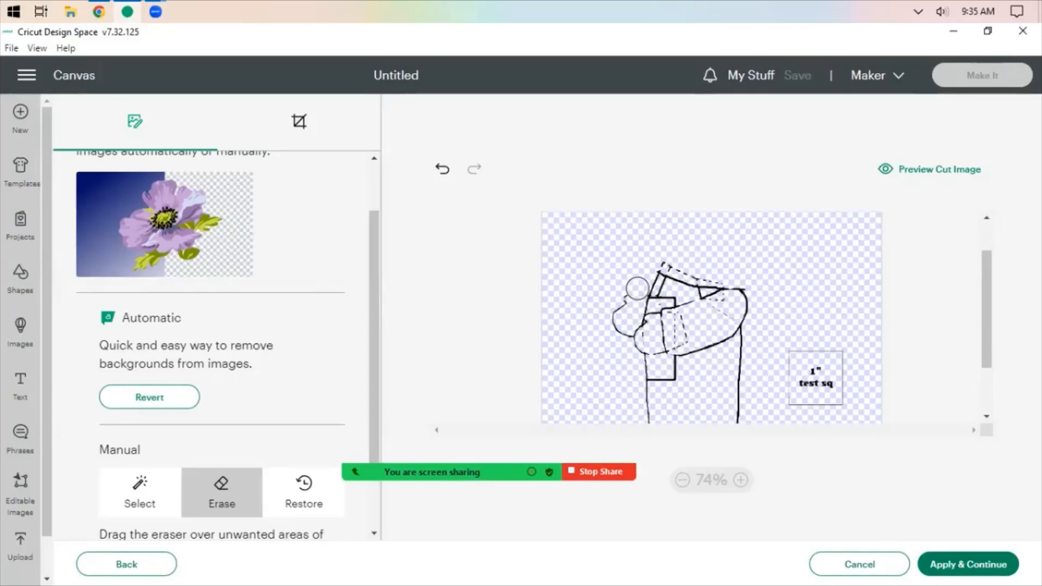
drag(637, 288, 623, 335)
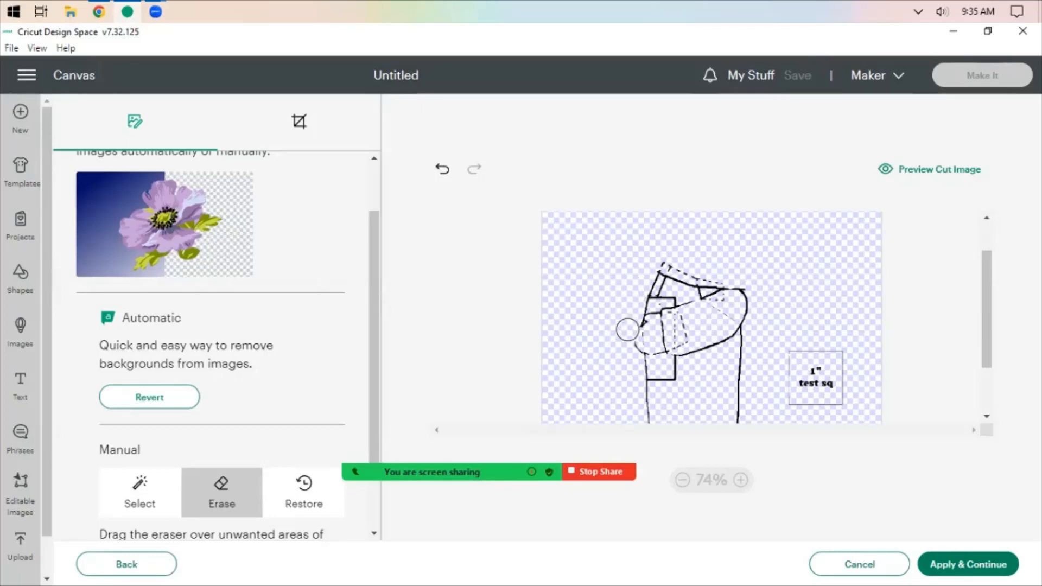
drag(627, 330, 631, 357)
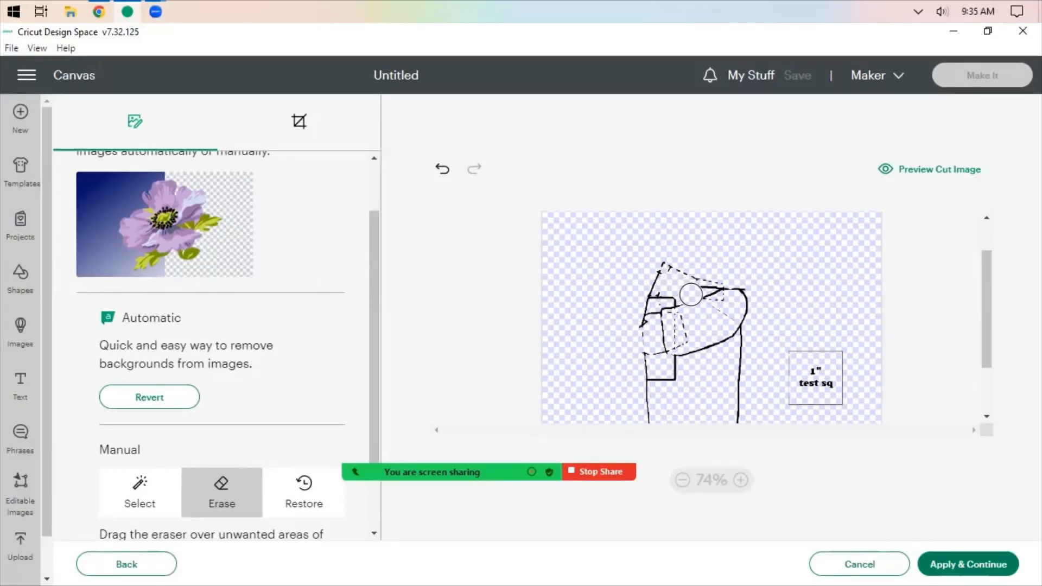
mouse_move(691, 295)
mouse_down()
mouse_move(724, 327)
mouse_move(682, 349)
mouse_move(664, 294)
mouse_move(660, 397)
mouse_move(673, 370)
mouse_move(702, 357)
mouse_move(716, 335)
mouse_move(677, 321)
mouse_move(666, 334)
mouse_move(664, 301)
mouse_up()
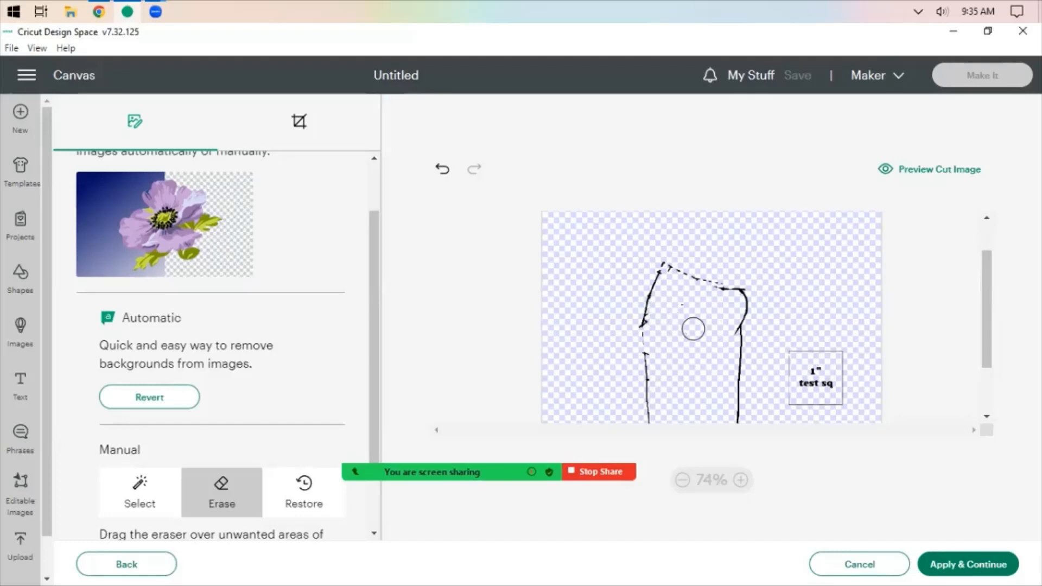
Step: Erase the shoe, the dashed hem line, the 1" test square and the text around the overalls
scroll(691, 328, down, 3)
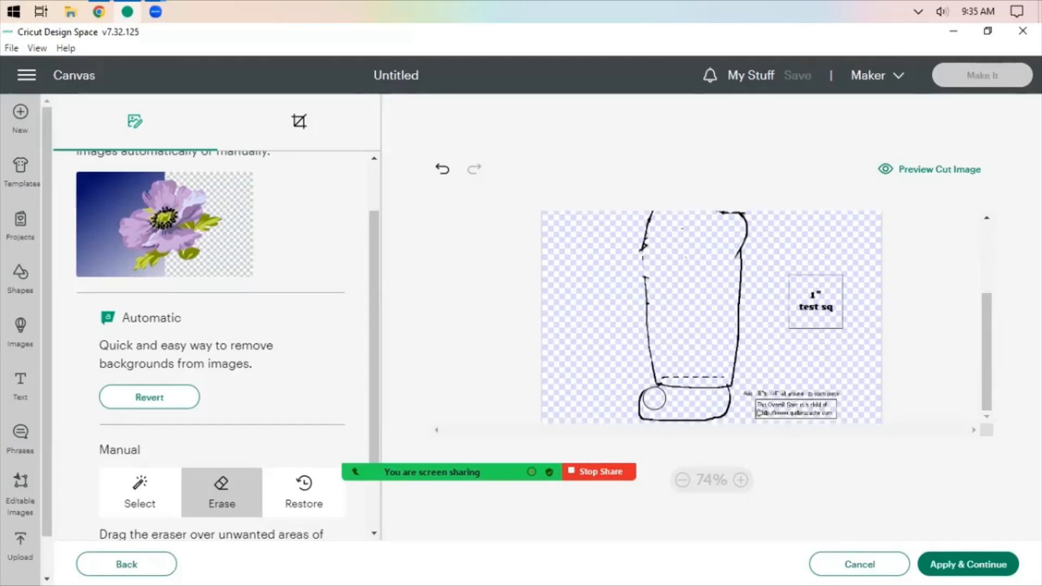
mouse_move(653, 395)
mouse_down()
mouse_move(714, 417)
mouse_move(730, 406)
mouse_move(720, 357)
mouse_move(722, 370)
mouse_move(667, 373)
mouse_up()
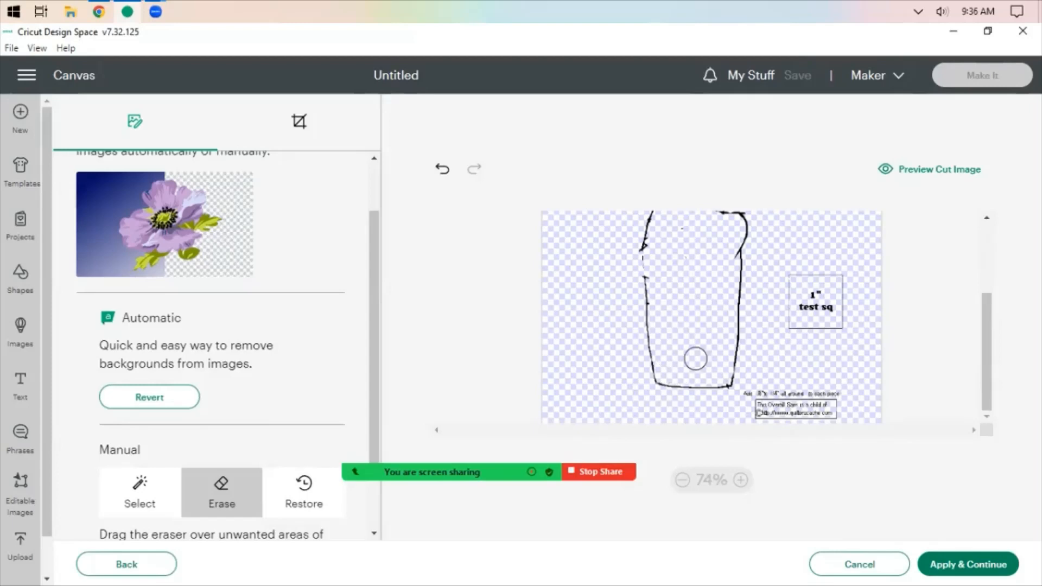
mouse_move(747, 396)
mouse_down()
mouse_move(828, 393)
mouse_move(838, 412)
mouse_move(738, 416)
mouse_move(797, 419)
mouse_move(822, 397)
mouse_move(803, 253)
mouse_move(793, 254)
mouse_move(790, 339)
mouse_move(837, 335)
mouse_move(838, 274)
mouse_move(804, 272)
mouse_move(807, 313)
mouse_move(828, 318)
mouse_up()
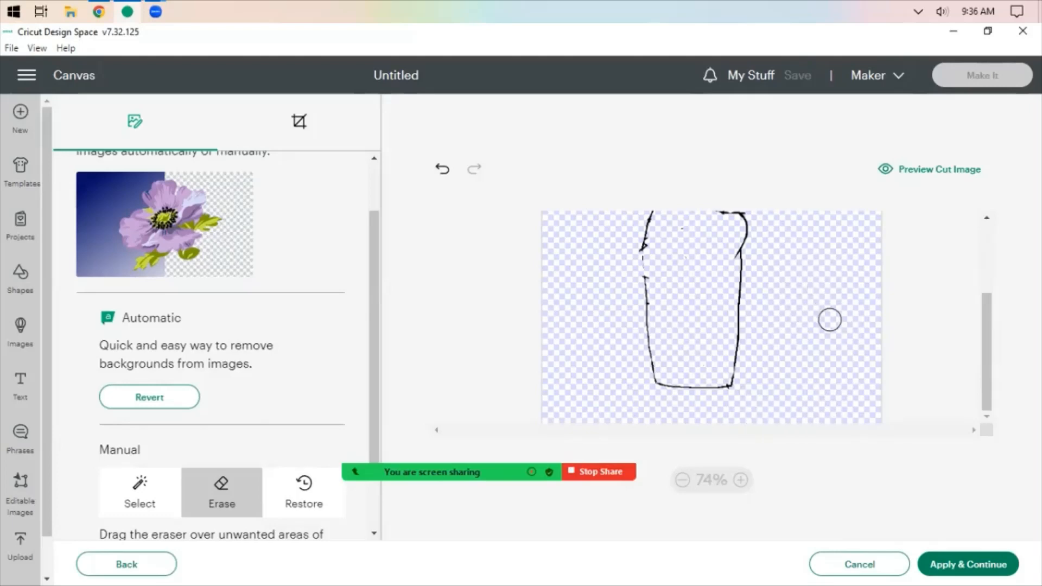
Step: Erase the leftover specks inside the overalls outline
scroll(836, 364, up, 3)
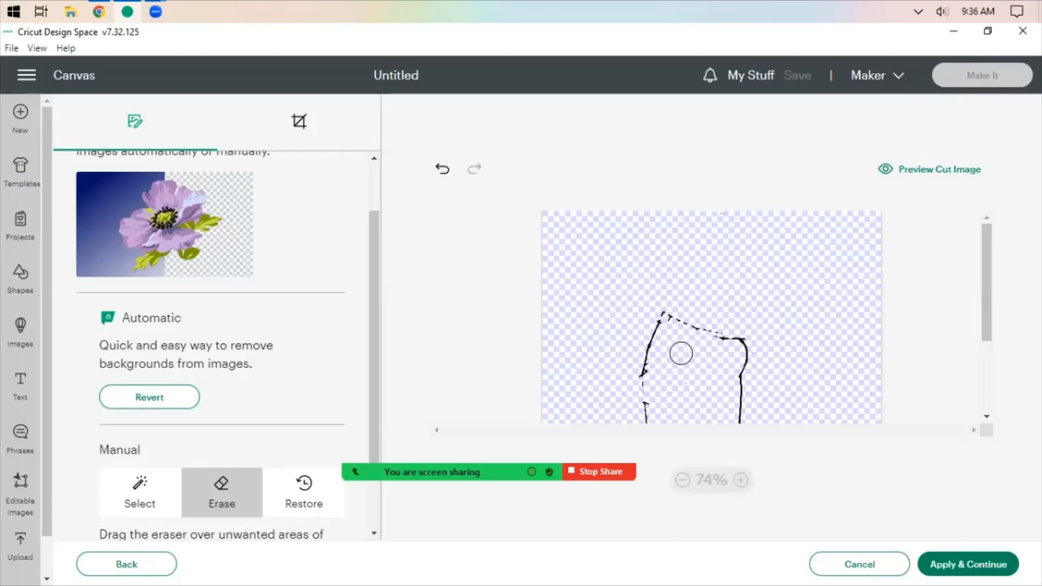
drag(682, 354, 681, 406)
scroll(838, 288, down, 3)
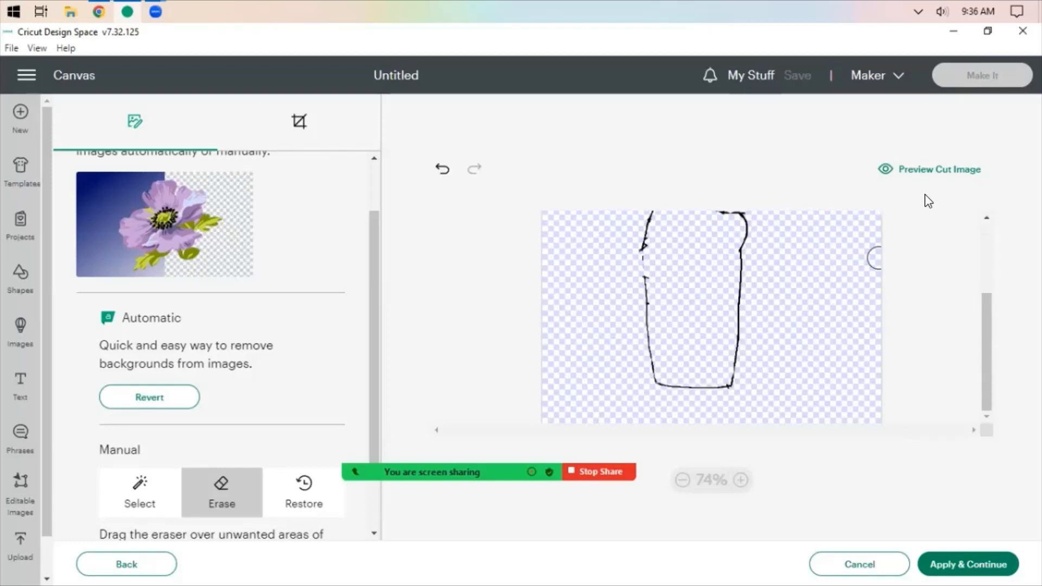
Step: Preview the overalls' cut lines, apply the edited image and choose Cut Image as the upload type
click(936, 173)
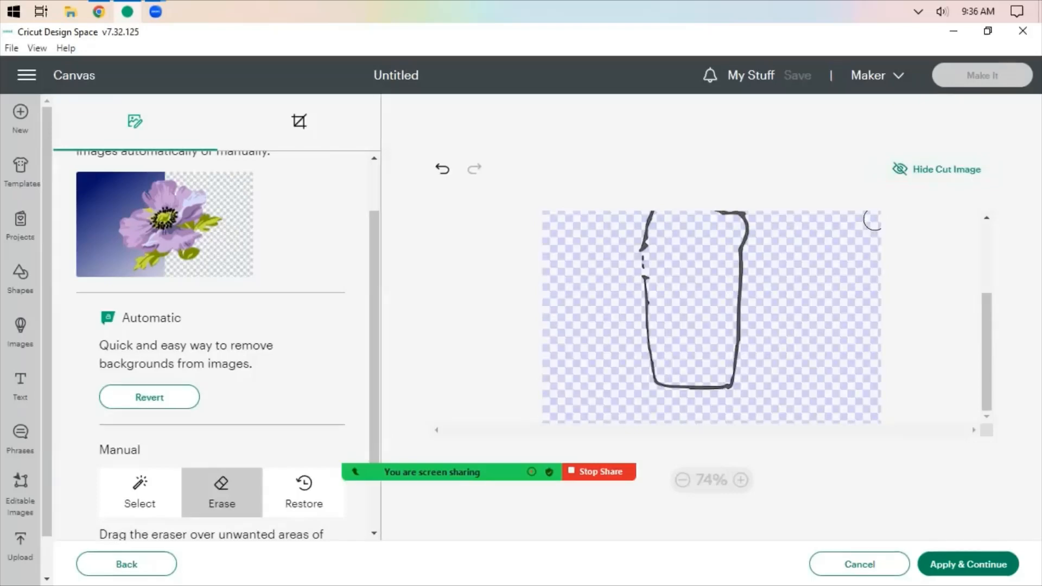
scroll(803, 298, up, 3)
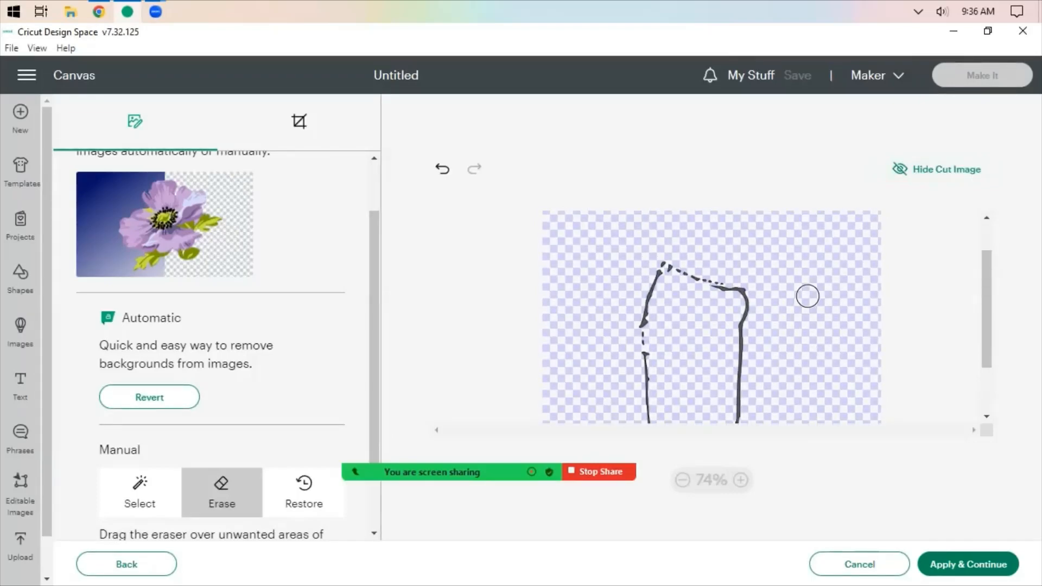
scroll(808, 296, down, 2)
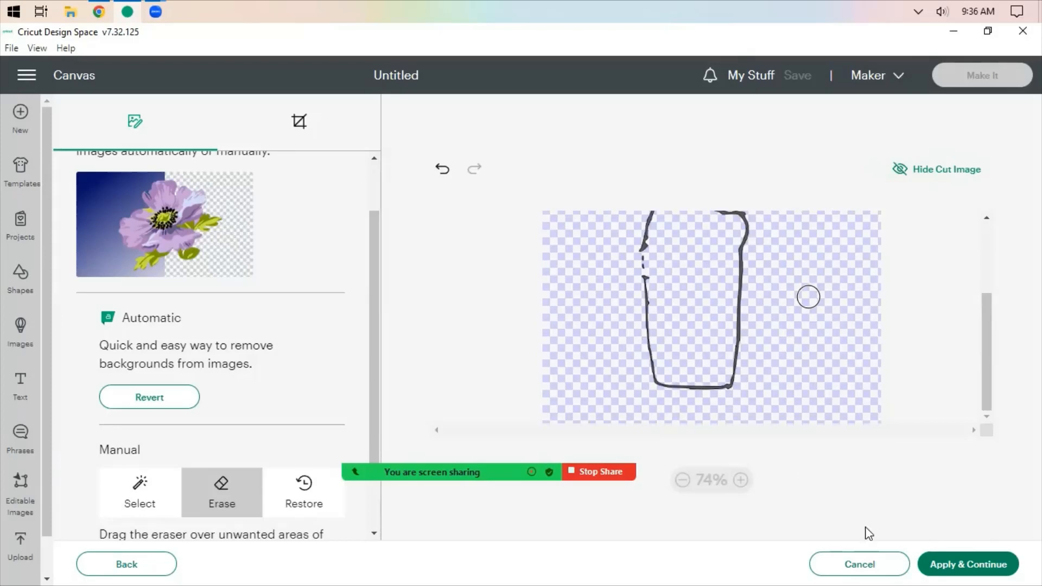
click(983, 567)
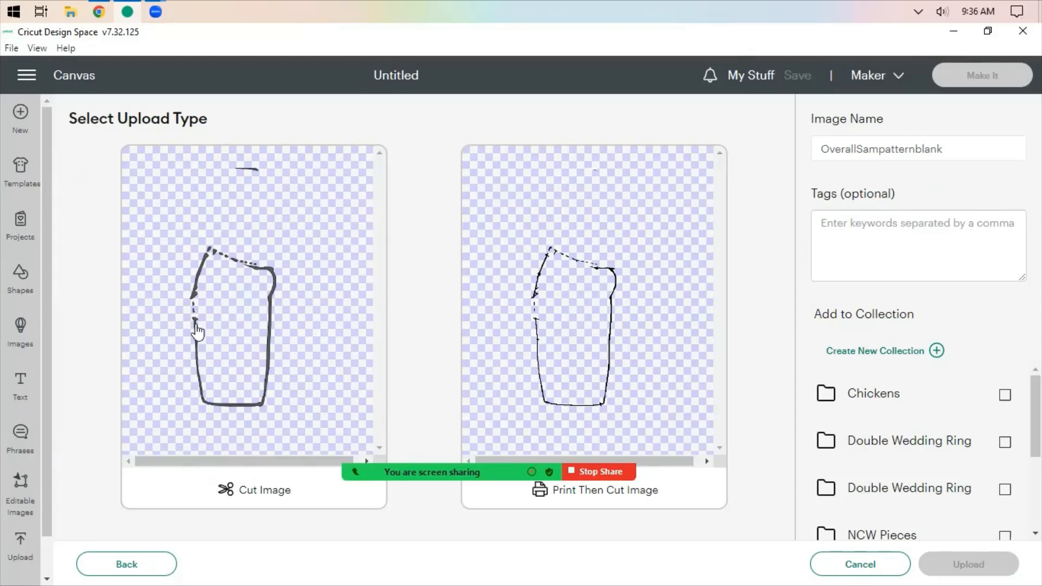
click(319, 300)
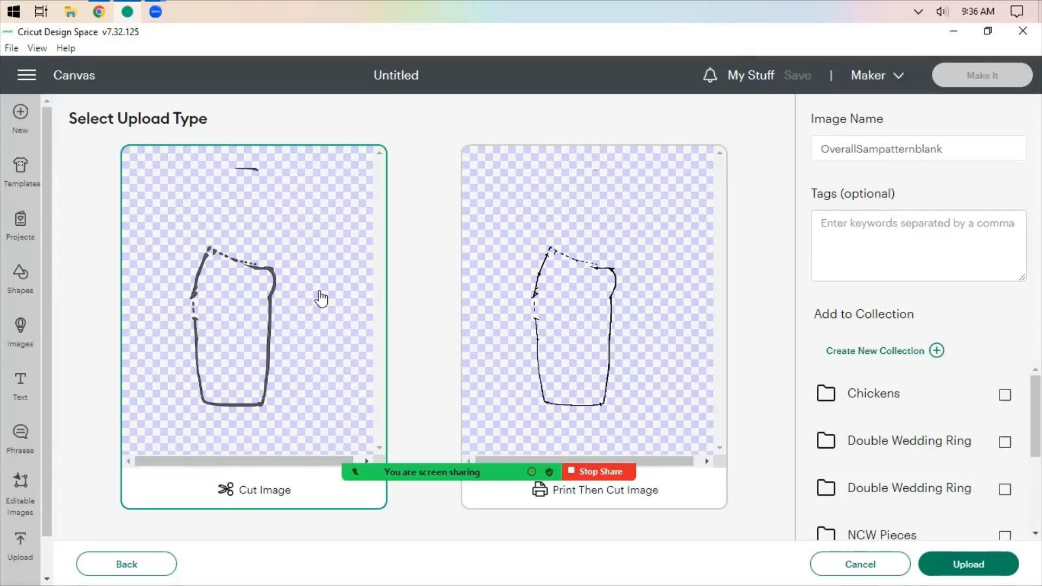
Step: Return to the Background Remover and try to clean up the stray line above the overalls with the eraser
click(127, 565)
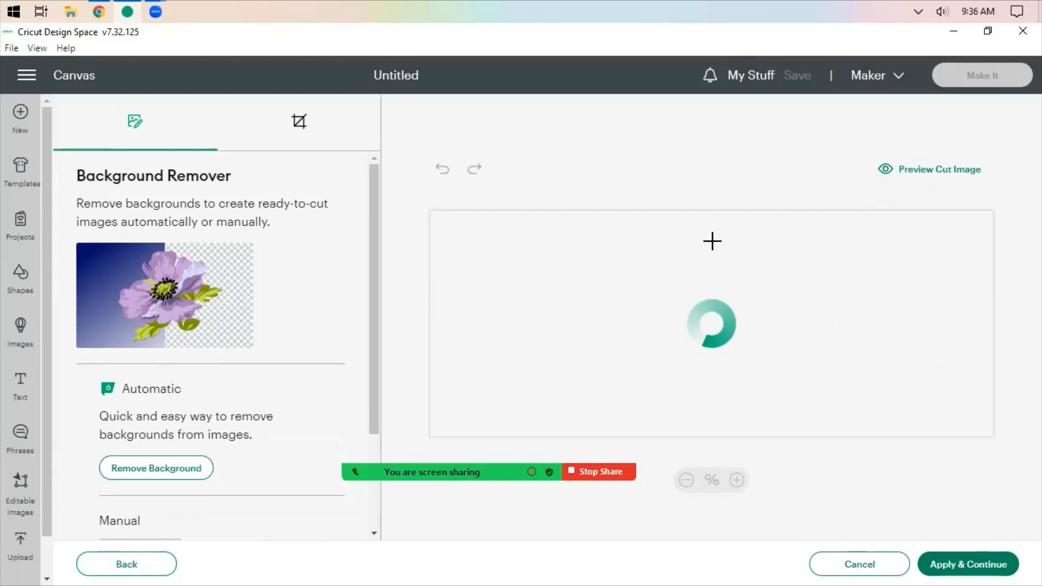
scroll(275, 477, down, 3)
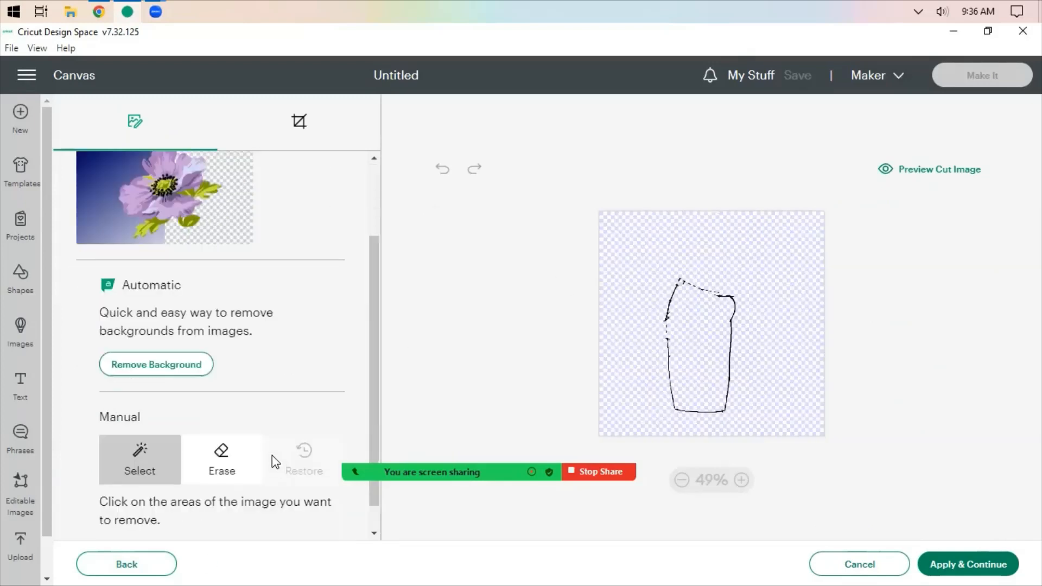
click(224, 431)
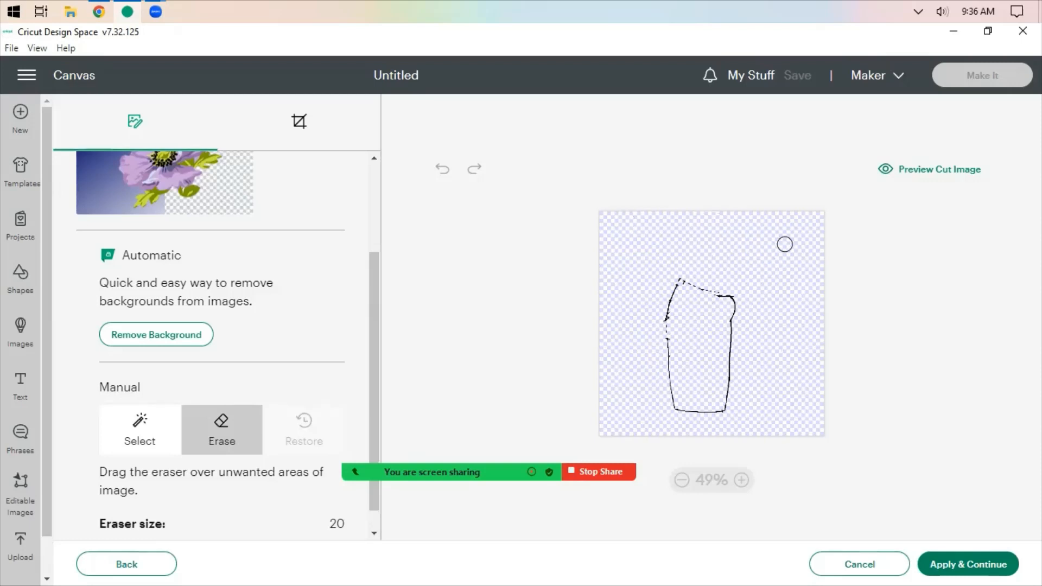
click(989, 563)
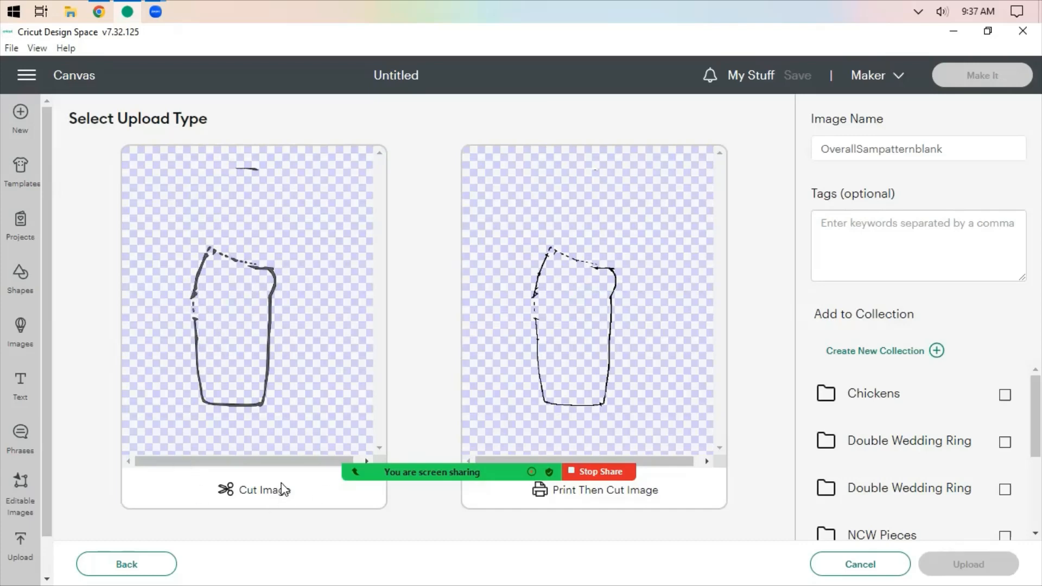
Step: Reopen the image in the Background Remover, erase the stray line above the overalls and apply the cleaned image
click(140, 565)
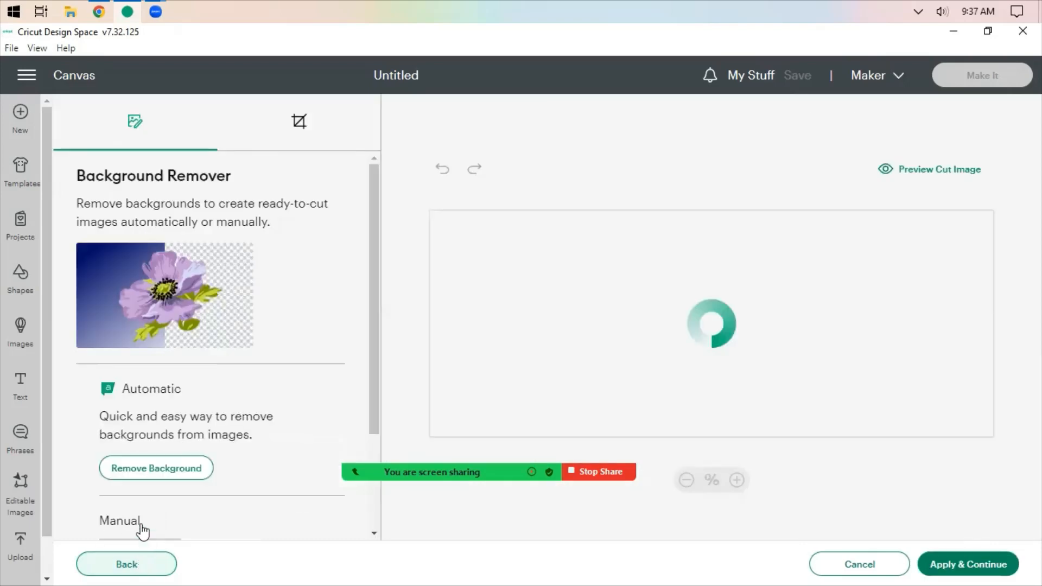
click(744, 481)
click(743, 481)
click(743, 481)
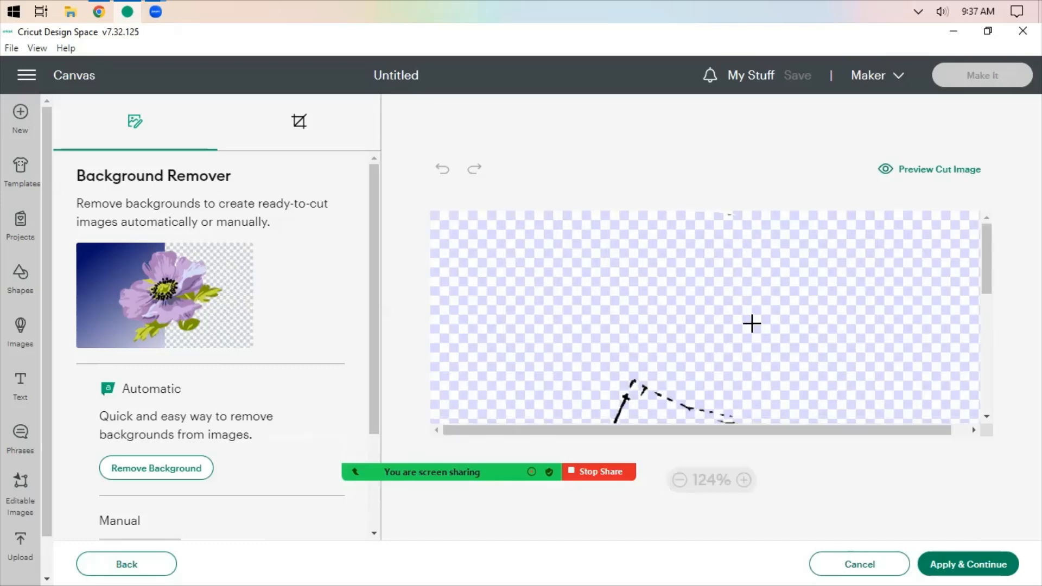
scroll(282, 437, down, 3)
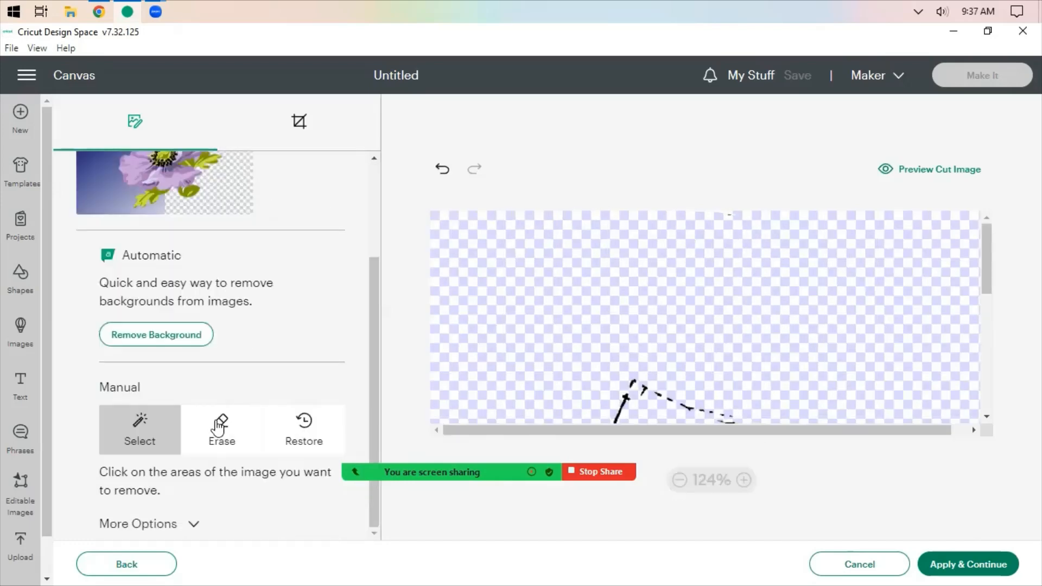
click(222, 429)
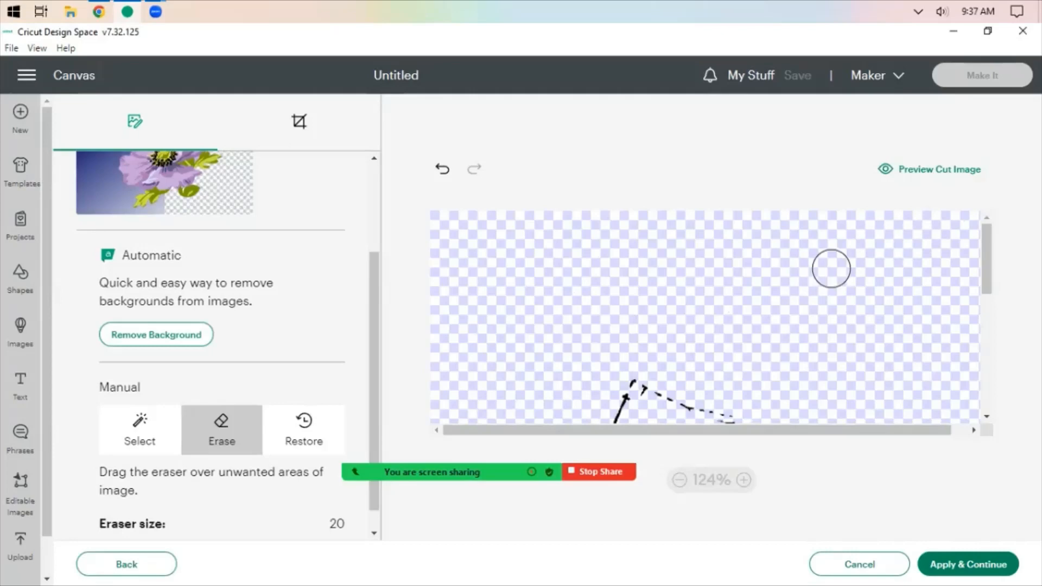
scroll(832, 265, down, 2)
scroll(831, 265, down, 2)
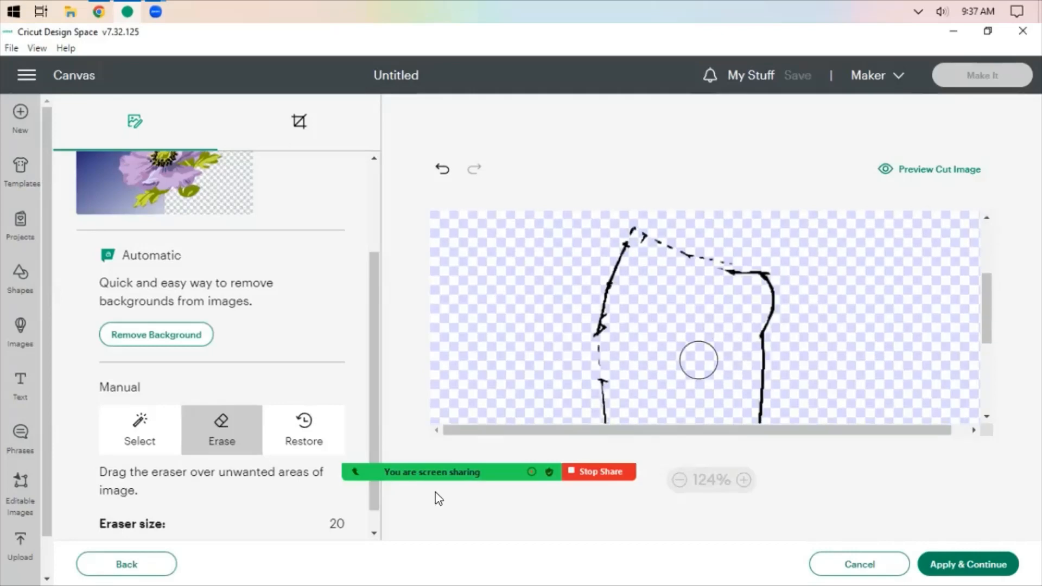
click(304, 428)
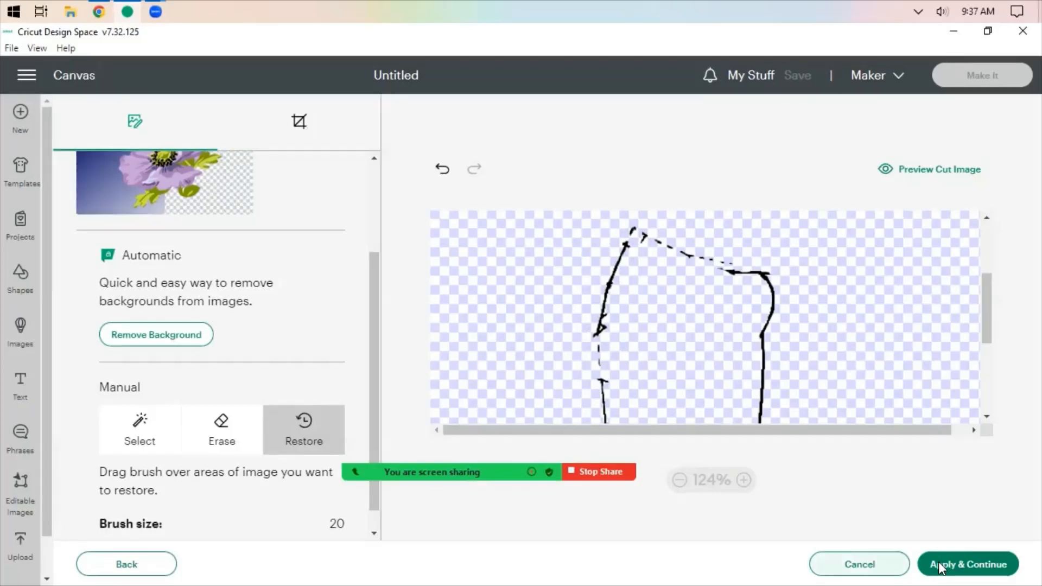
click(960, 567)
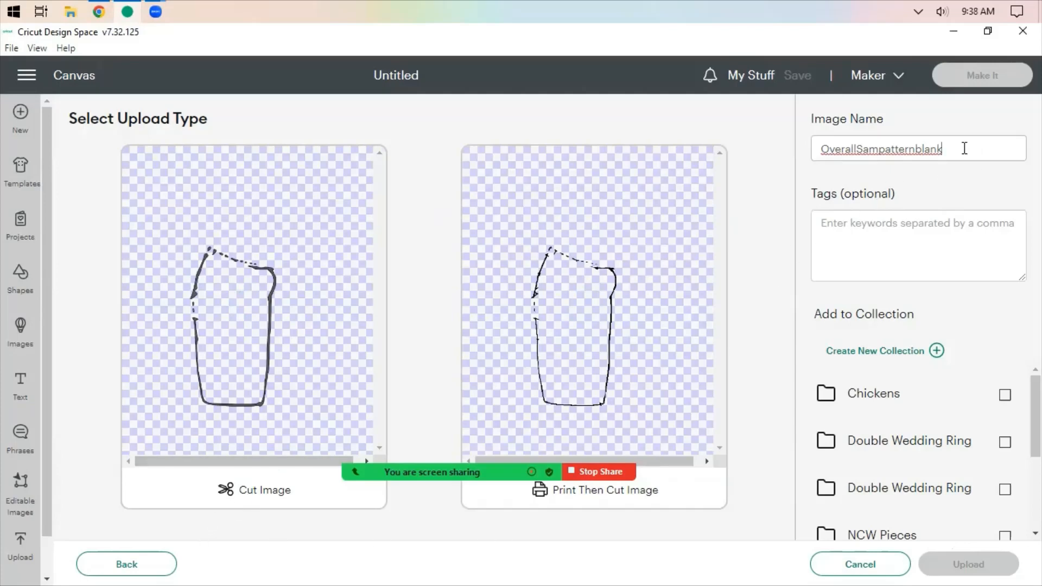
Step: Upload the overalls as a cut image named OverallSampatternBODY in the Overall Sam collection
key(BackSpace)
key(BackSpace)
key(BackSpace)
scroll(862, 441, down, 3)
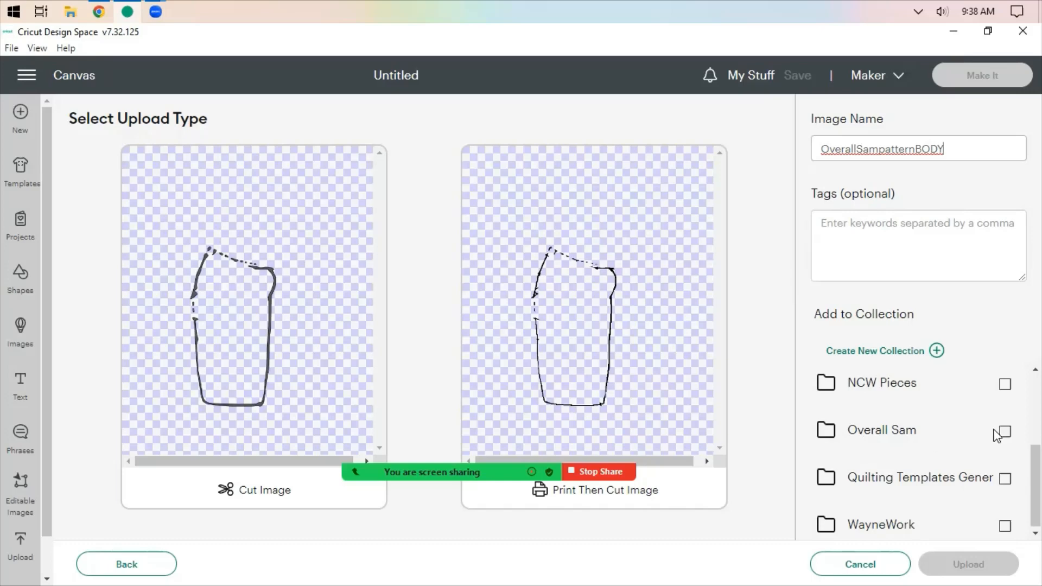
click(1011, 431)
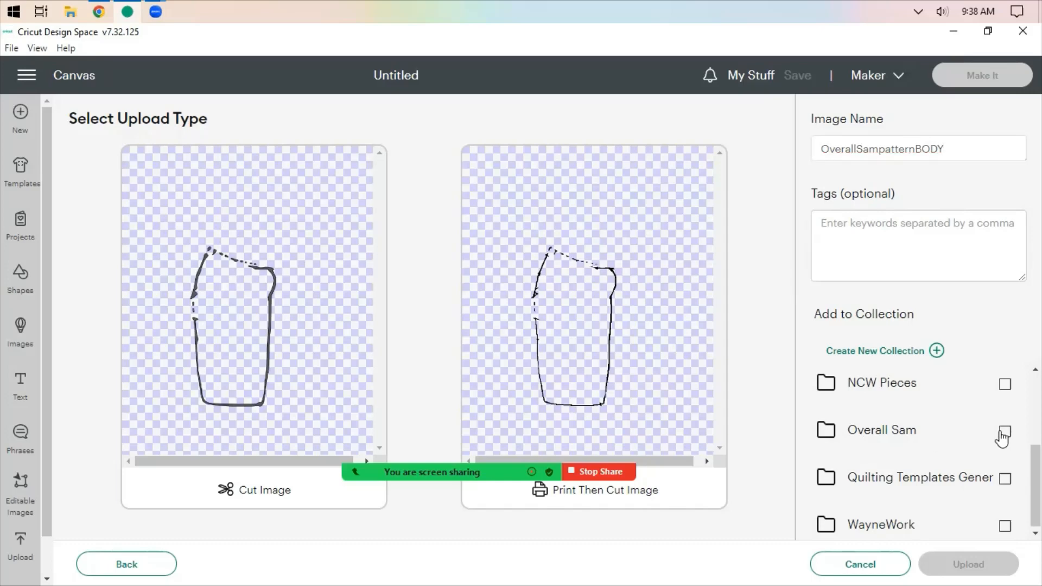
click(284, 243)
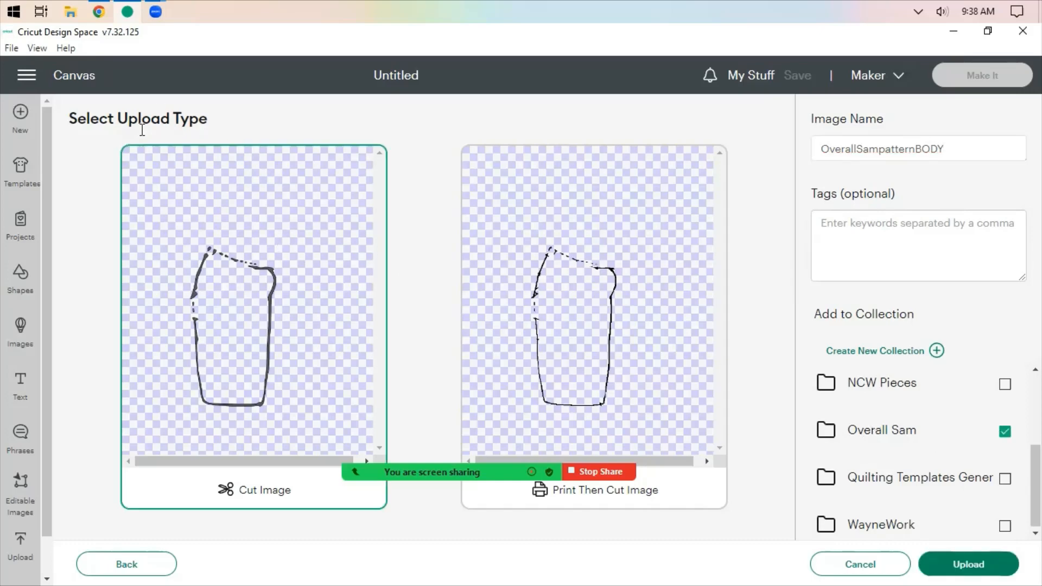
click(966, 564)
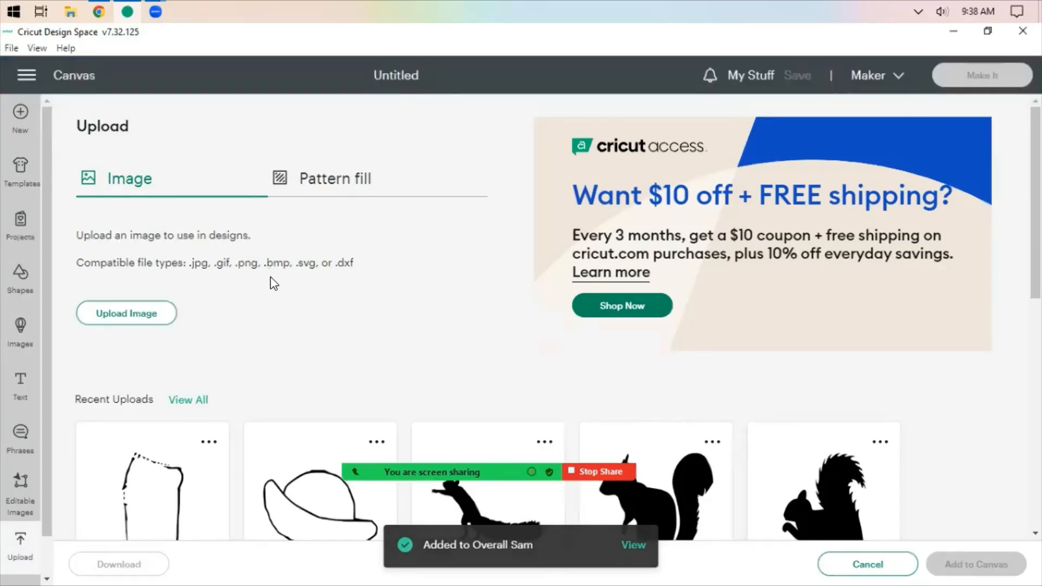
Step: Start a new image upload, switch to Gmail in Chrome and open the attachment message in the "Overall Sam and Sunbonnet Sue patterns" email
click(136, 313)
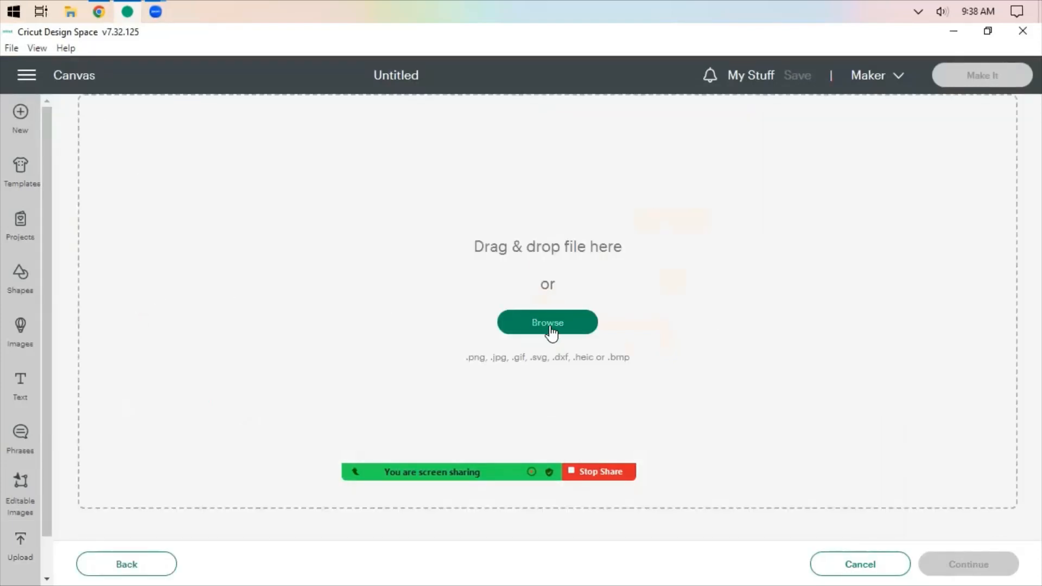
click(98, 12)
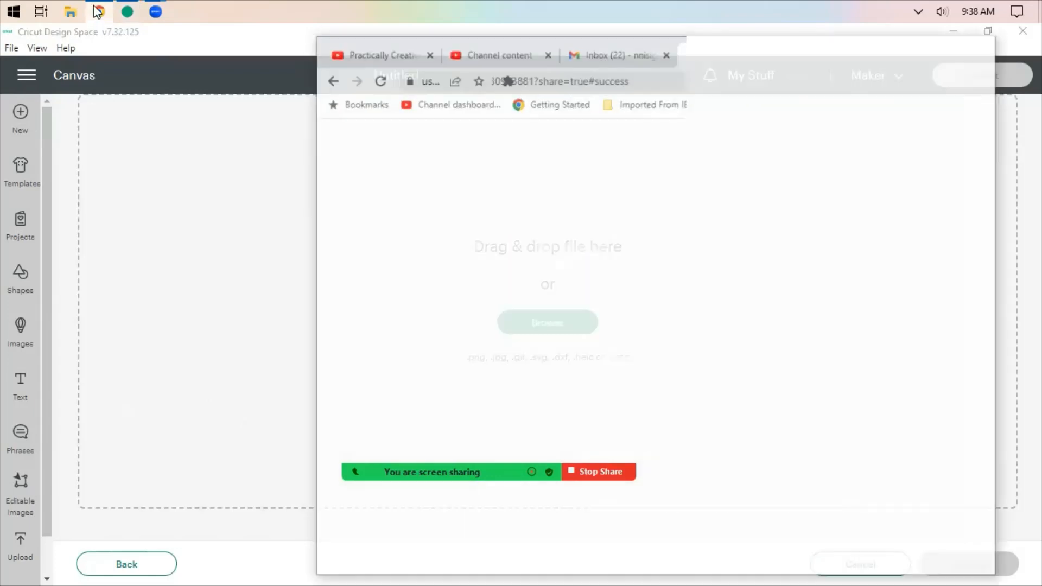
click(626, 55)
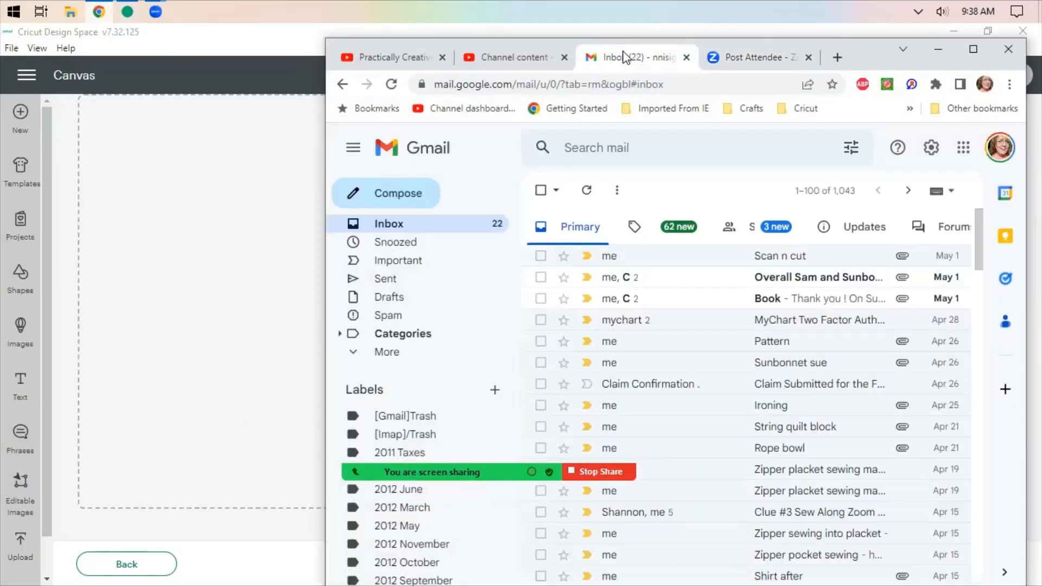
click(769, 282)
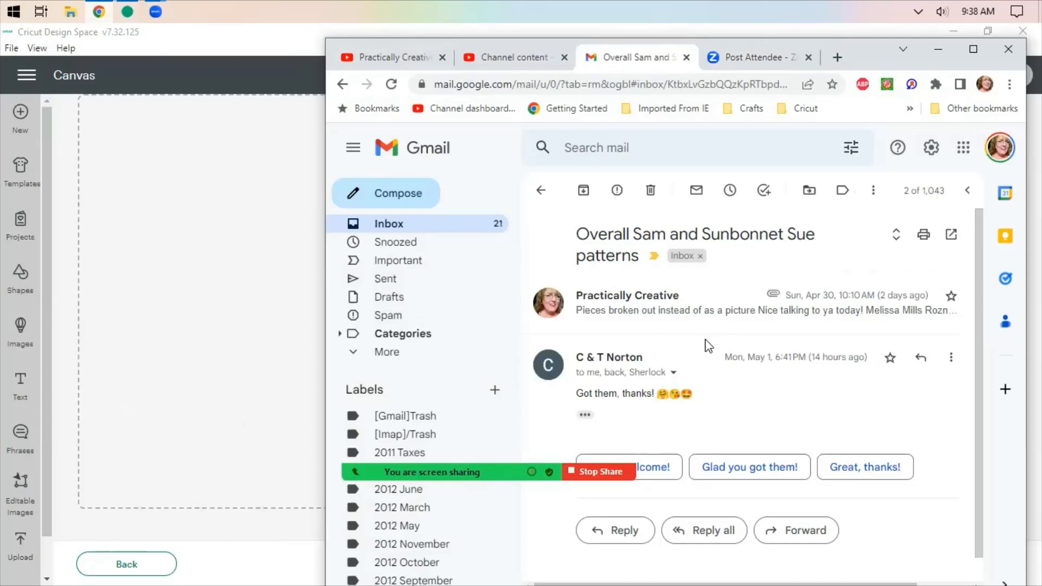
click(736, 320)
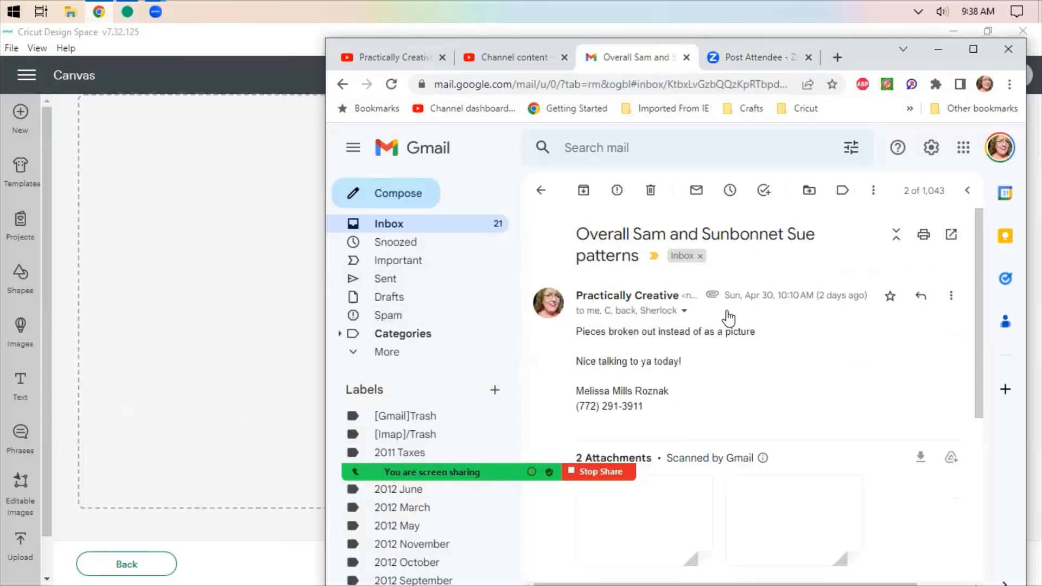
scroll(810, 351, down, 3)
scroll(812, 342, down, 3)
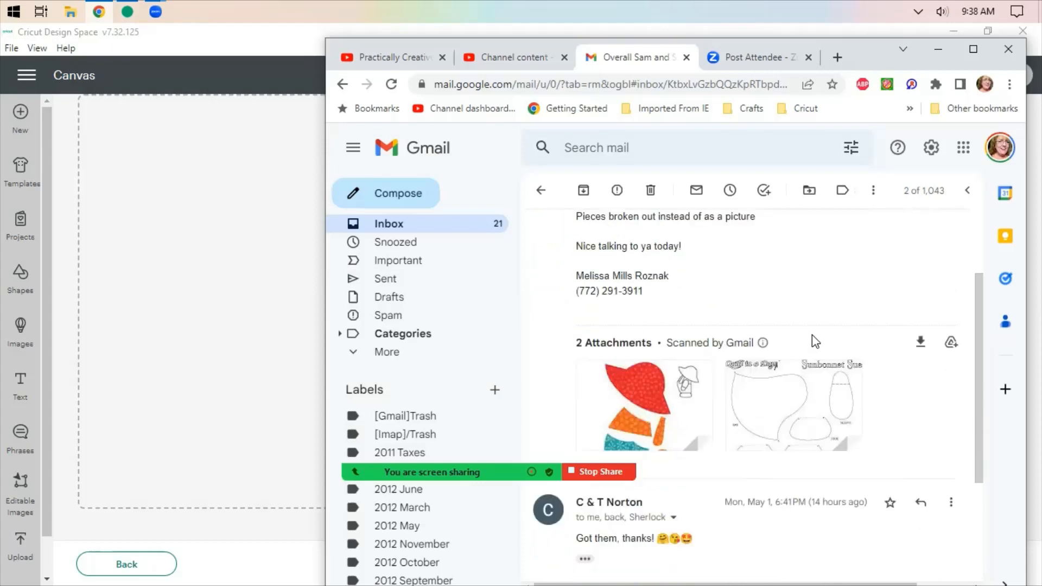
Step: Open the attachment Overall Sam Die.jpg, download it and return to Cricut Design Space
mouse_move(667, 320)
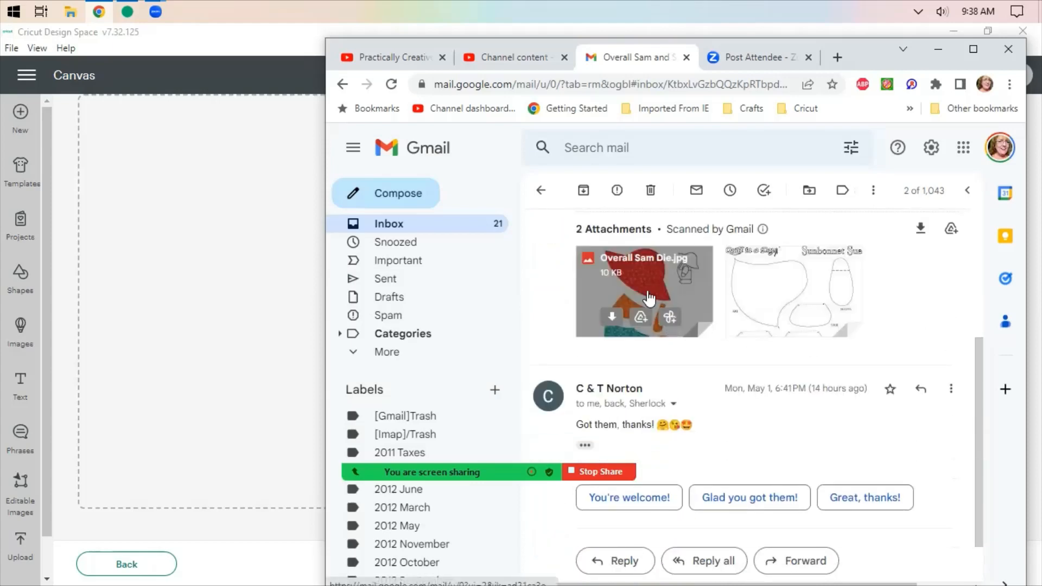
click(649, 297)
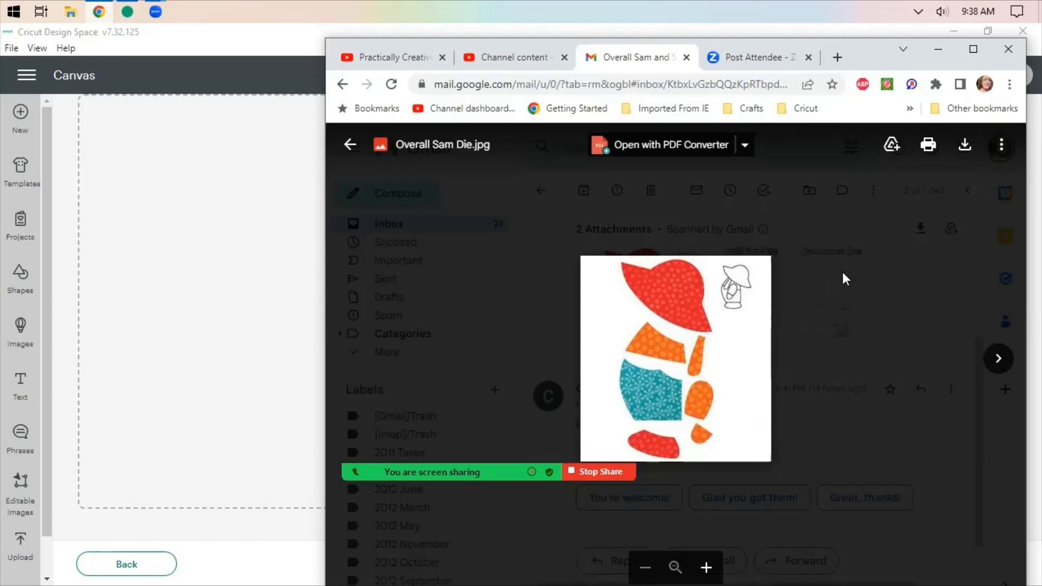
click(964, 153)
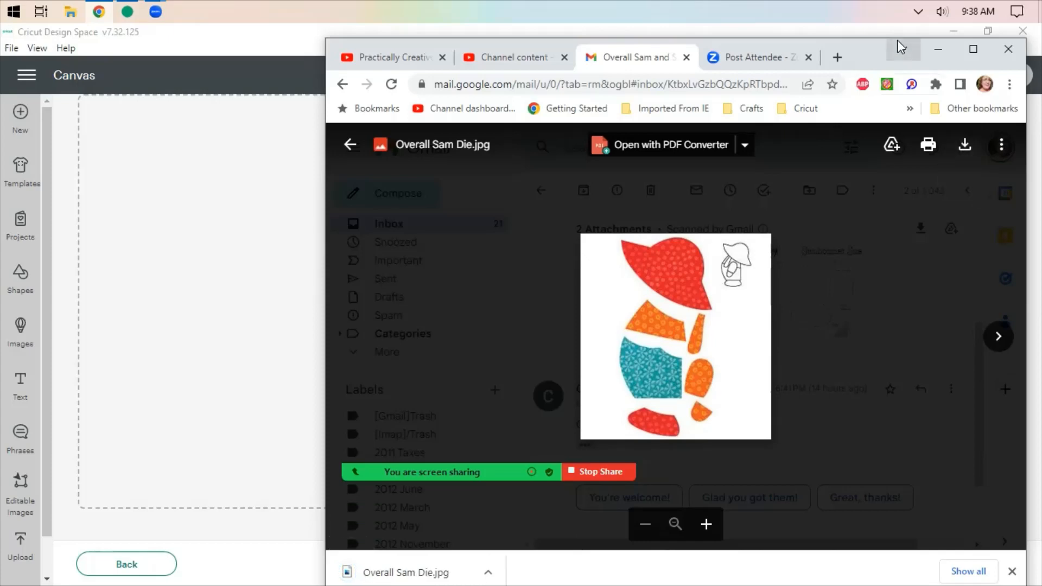
click(943, 57)
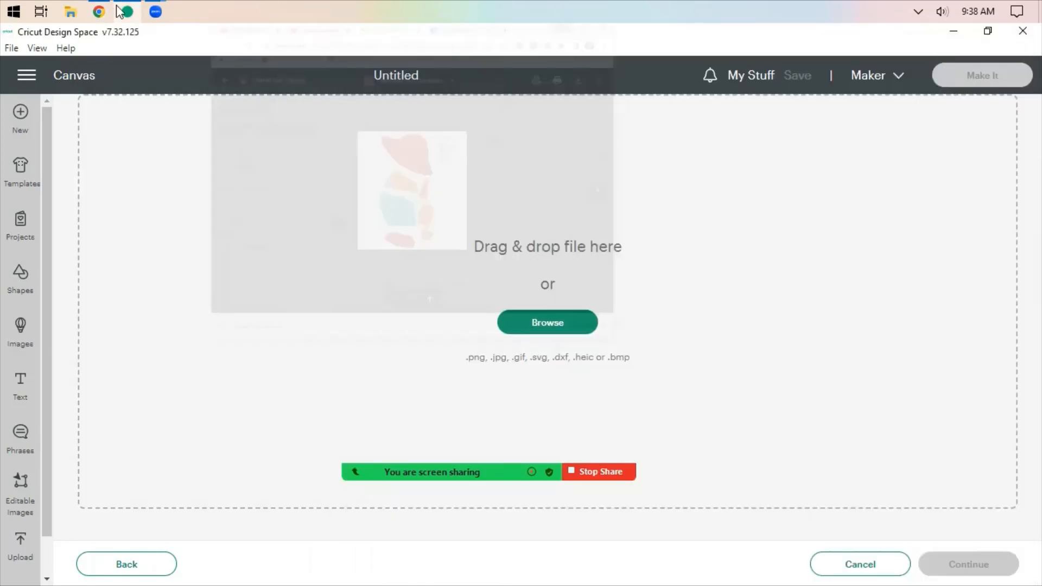
Step: Load the Overall Sam Die image from the Downloads folder for upload
click(546, 325)
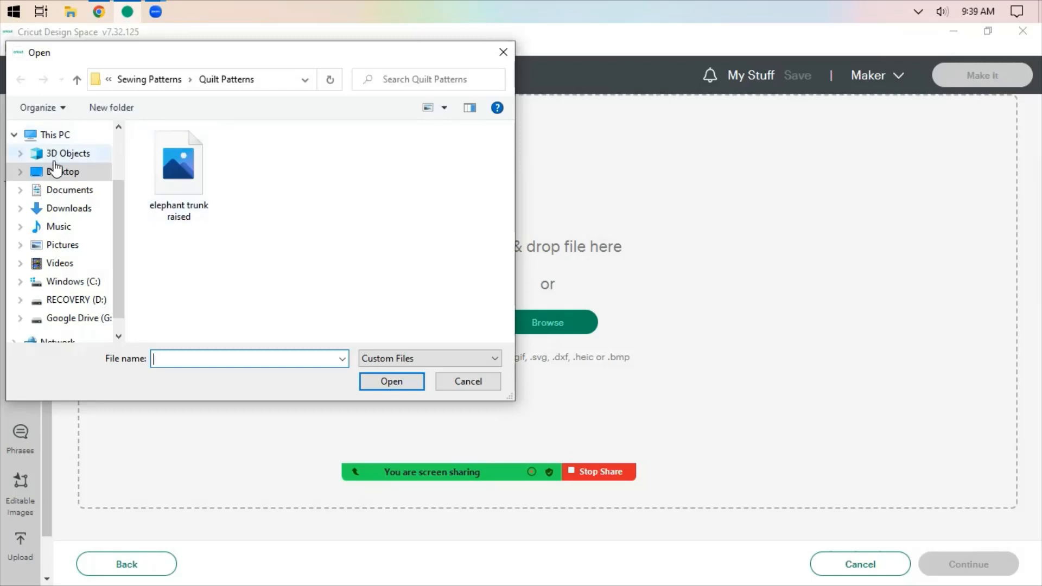
click(68, 207)
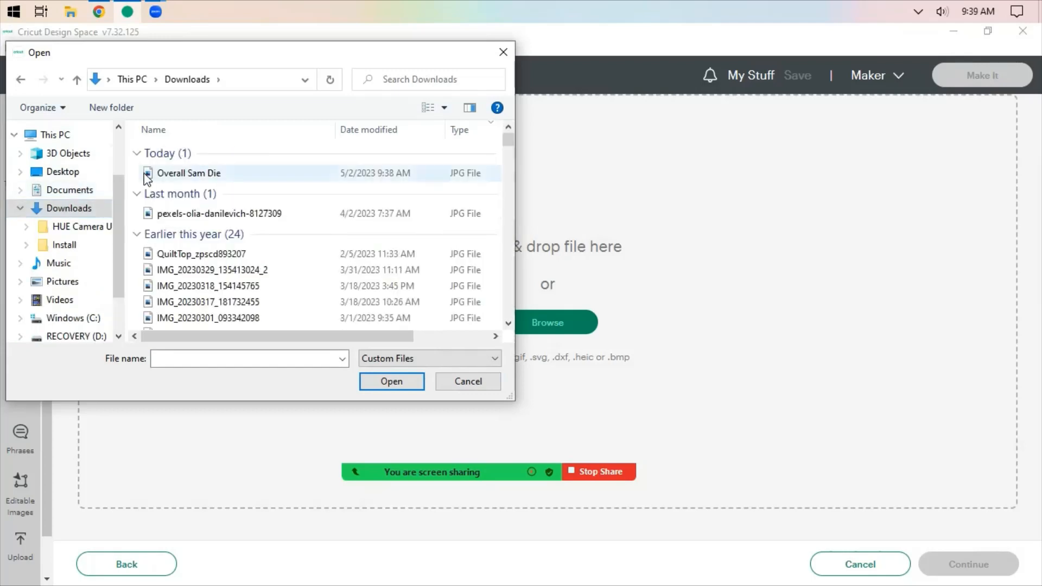
click(147, 177)
click(391, 382)
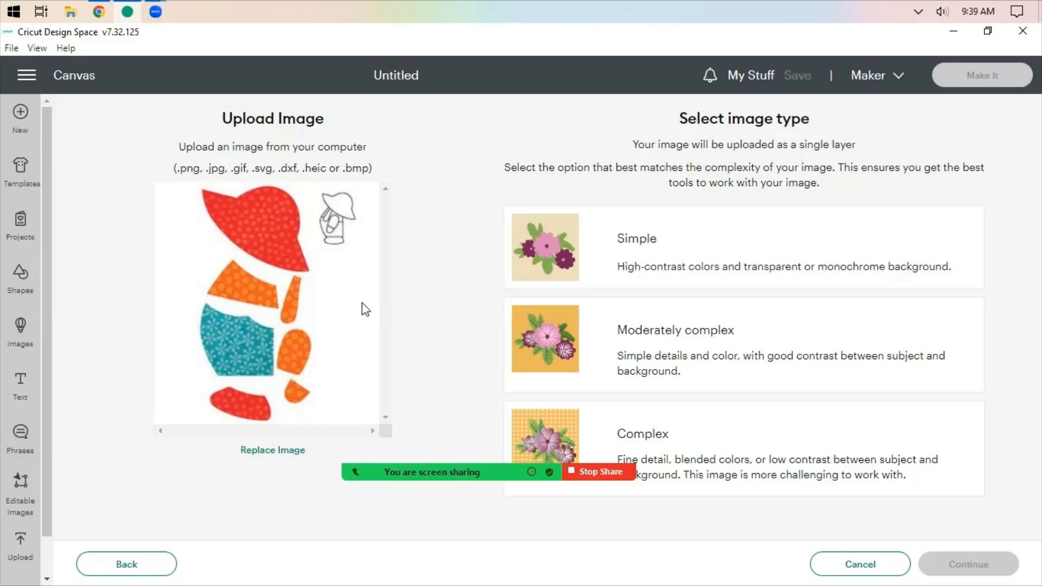
Step: Set the image type to Moderately complex and erase the small outline figure in the image's upper corner
click(683, 358)
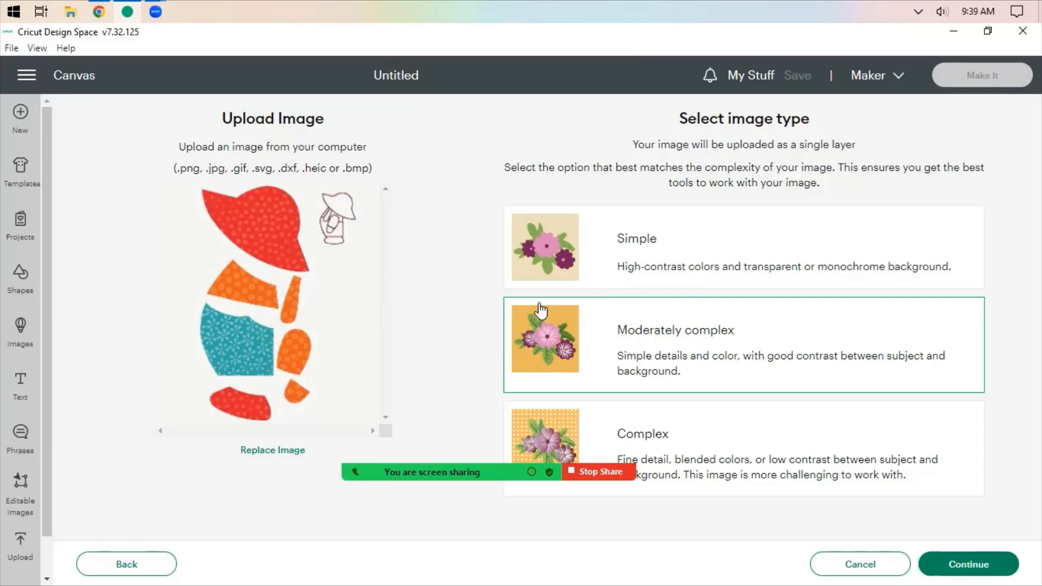
click(974, 565)
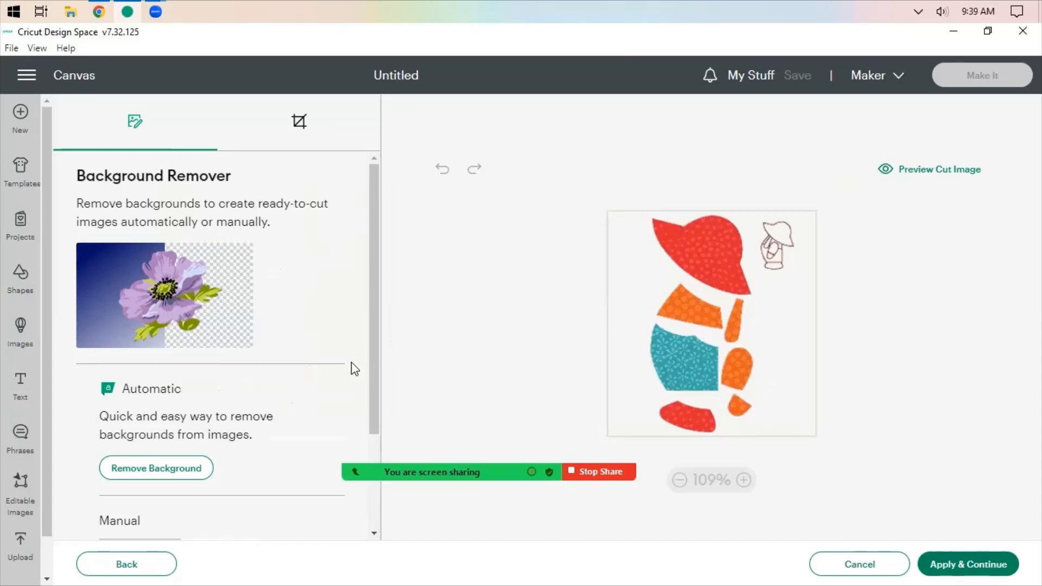
drag(372, 340, 371, 444)
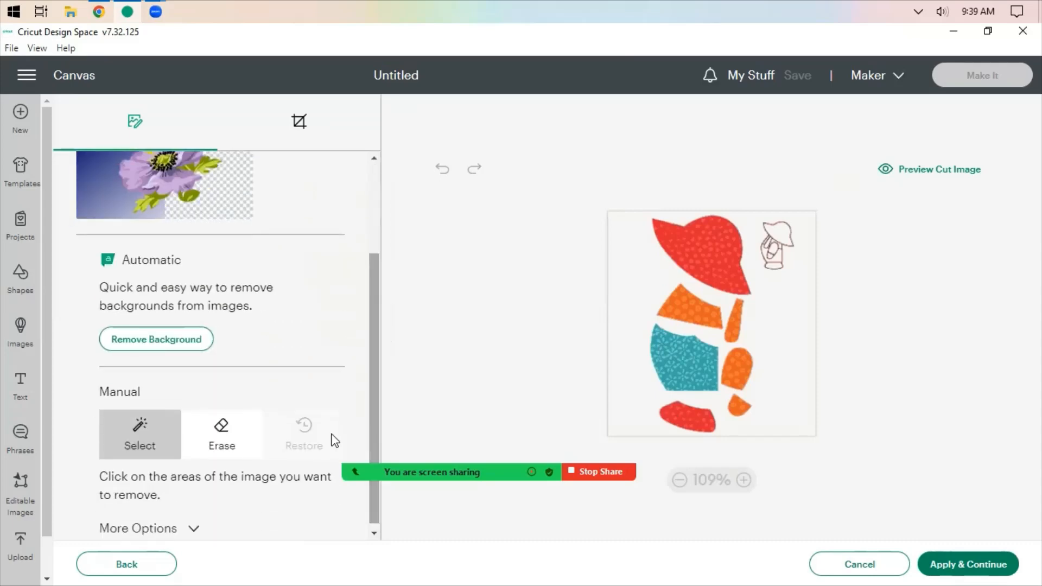
click(225, 432)
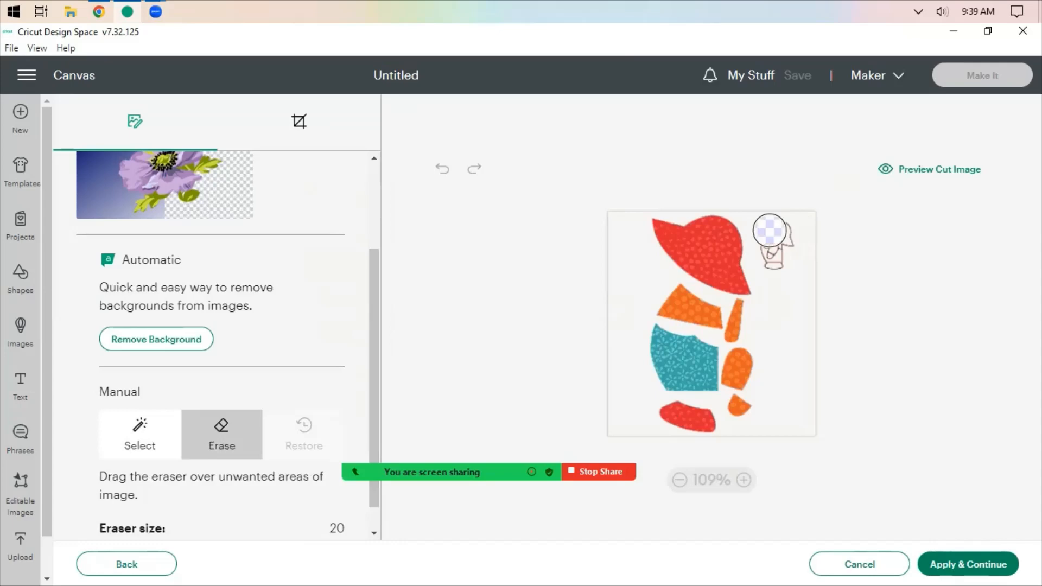
mouse_move(772, 228)
mouse_down()
mouse_move(786, 276)
mouse_move(798, 226)
mouse_move(800, 255)
mouse_up()
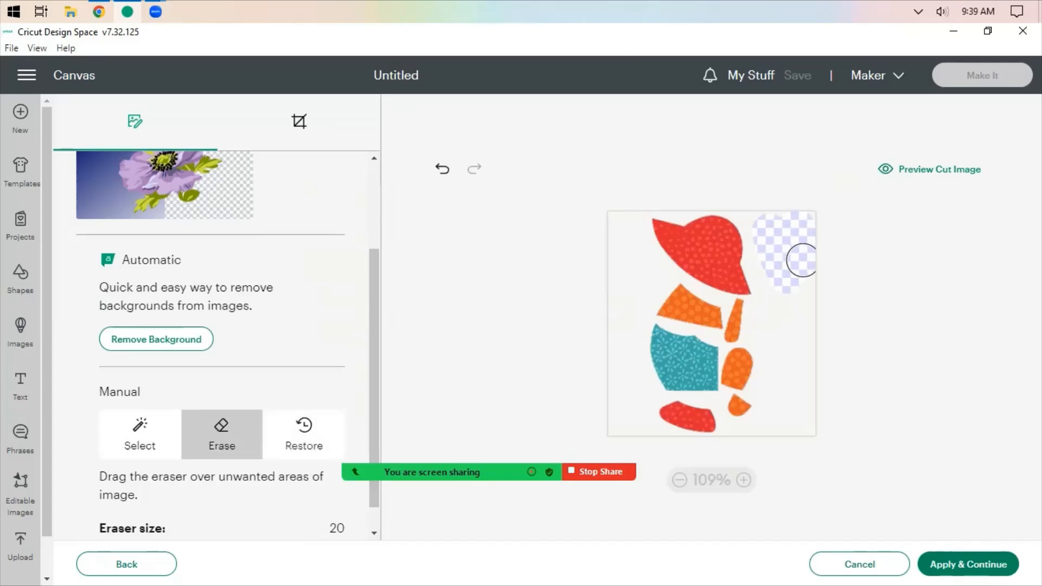
Step: Remove the background automatically, erase the leftover specks beside the hat, preview the cut image and apply the cleanup
click(158, 338)
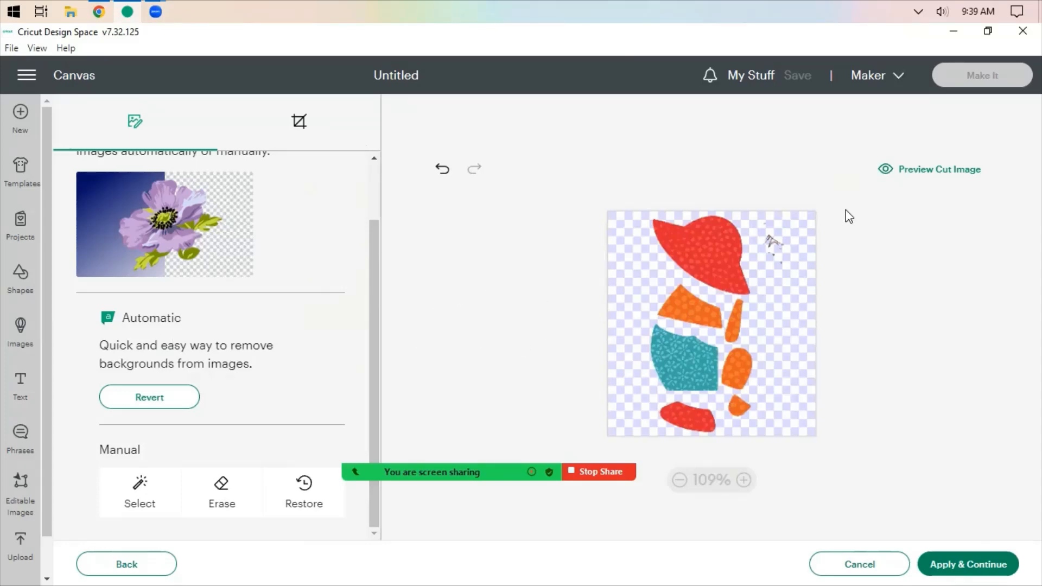
click(221, 495)
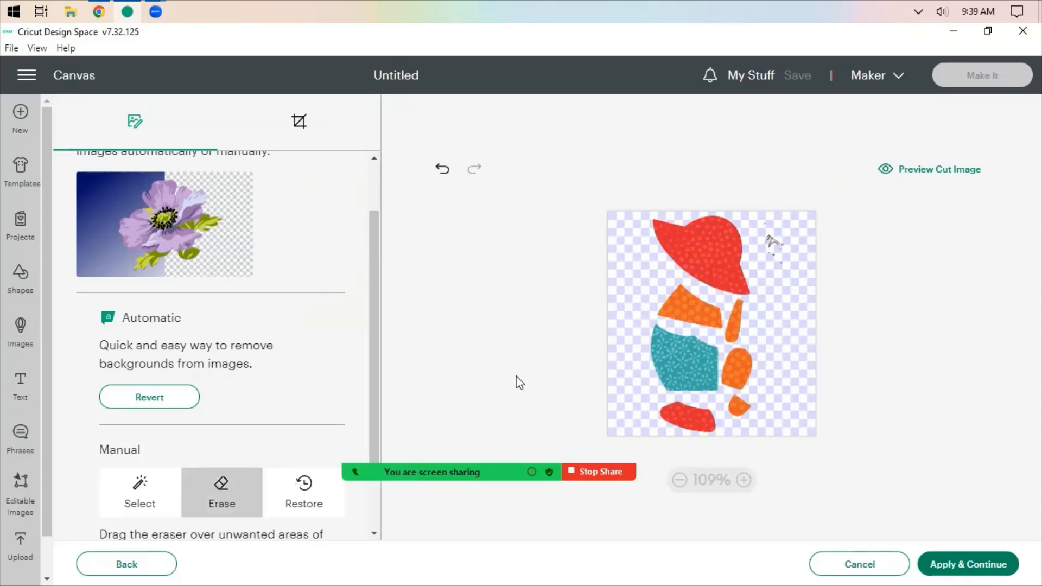
mouse_move(781, 260)
mouse_down()
mouse_move(772, 237)
mouse_move(775, 257)
mouse_up()
click(951, 172)
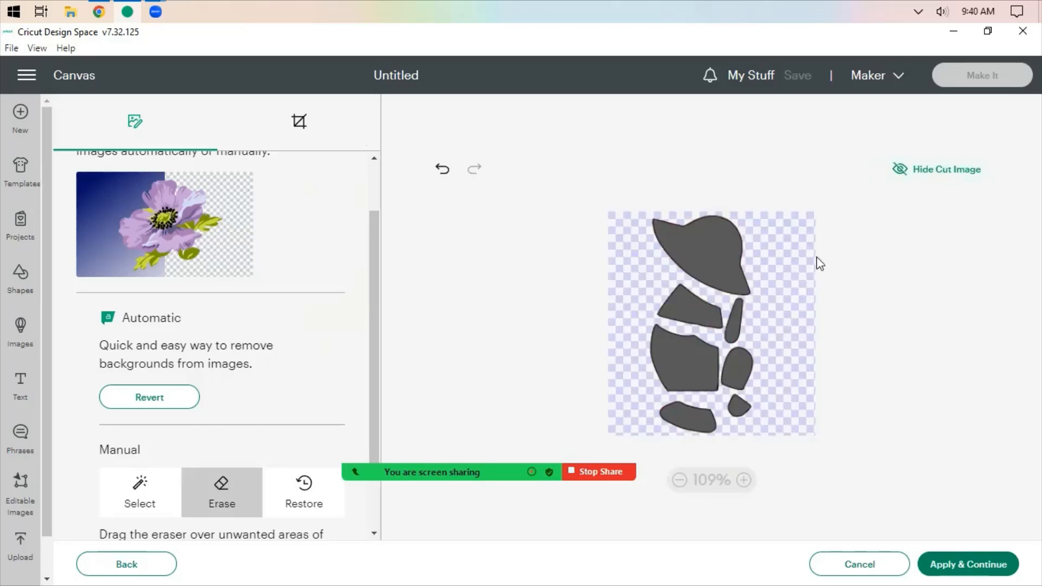
click(958, 564)
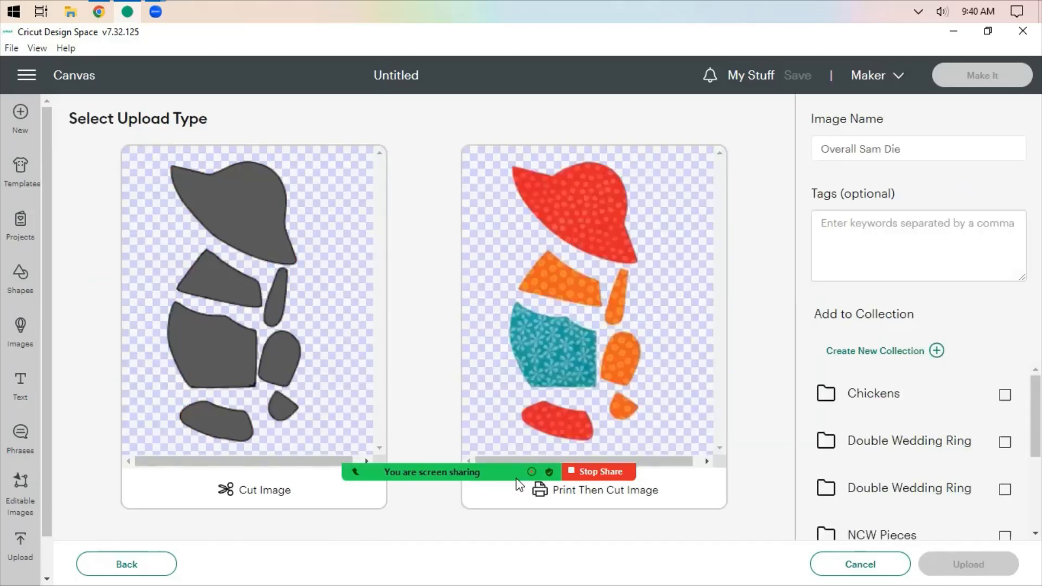
Step: Upload Overall Sam Die as a cut image in the Overall Sam collection
click(345, 243)
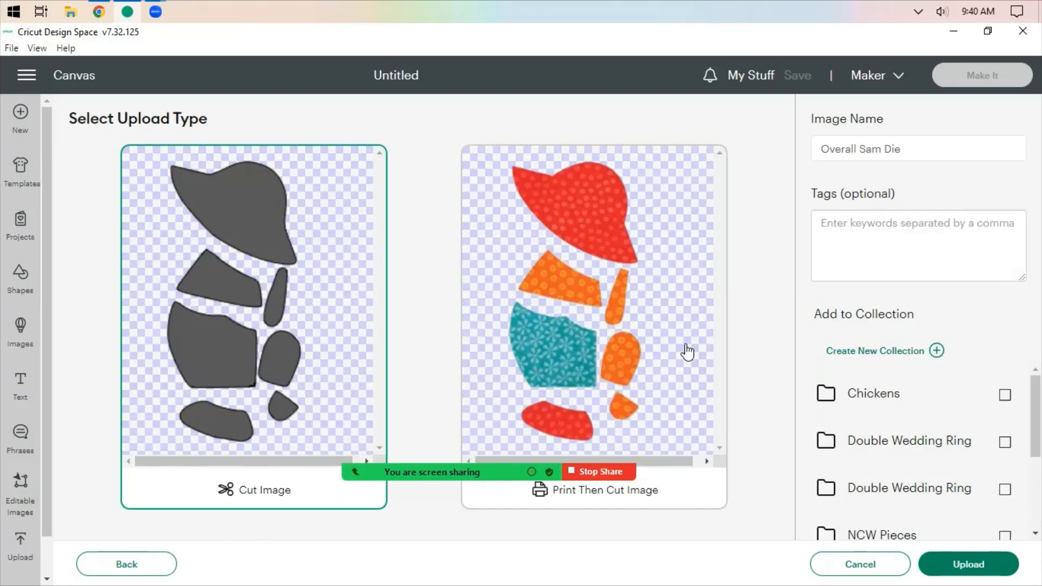
scroll(934, 383, down, 1)
scroll(934, 382, down, 1)
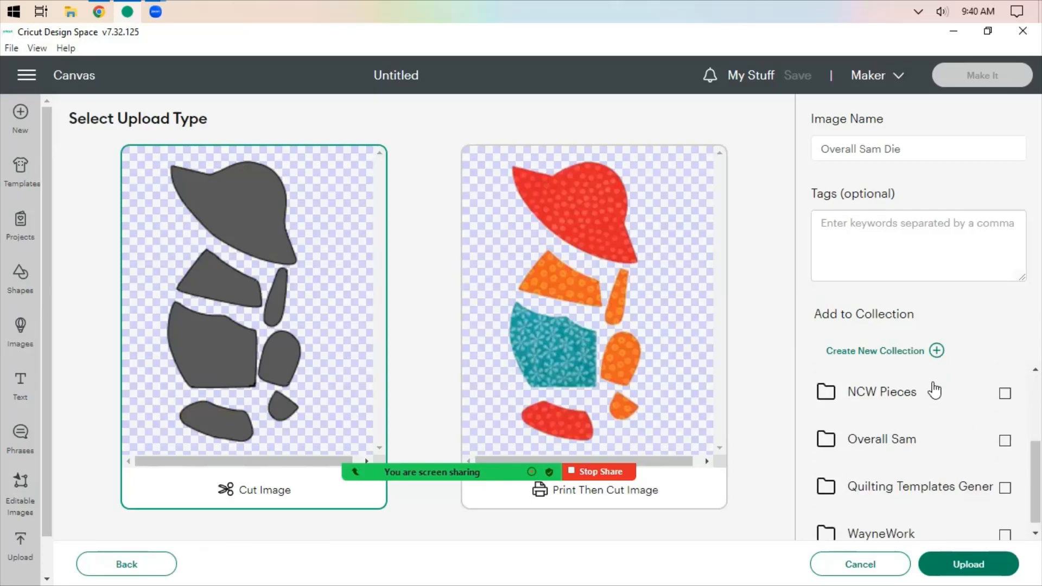
click(1004, 433)
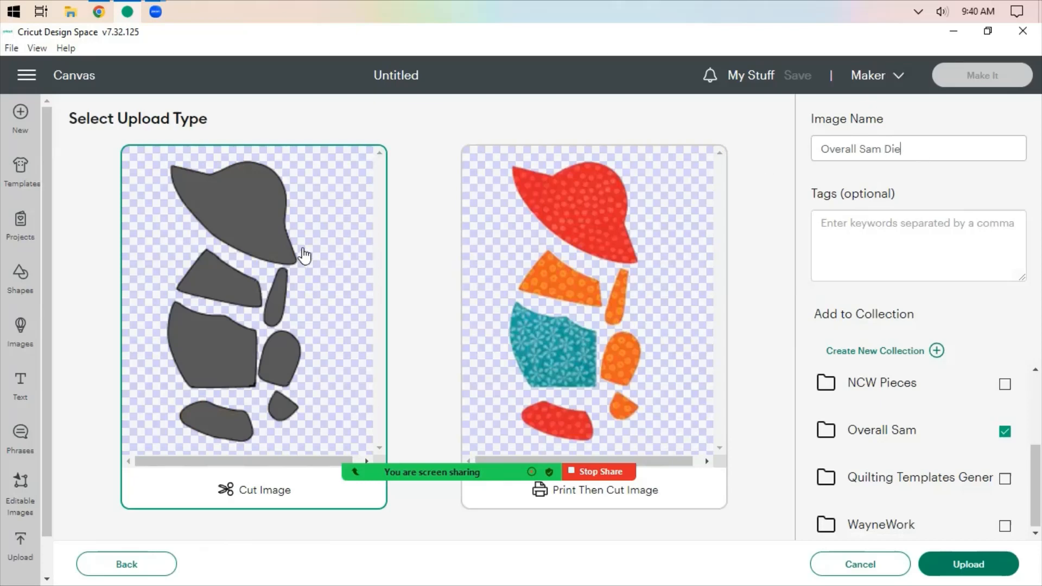
click(954, 568)
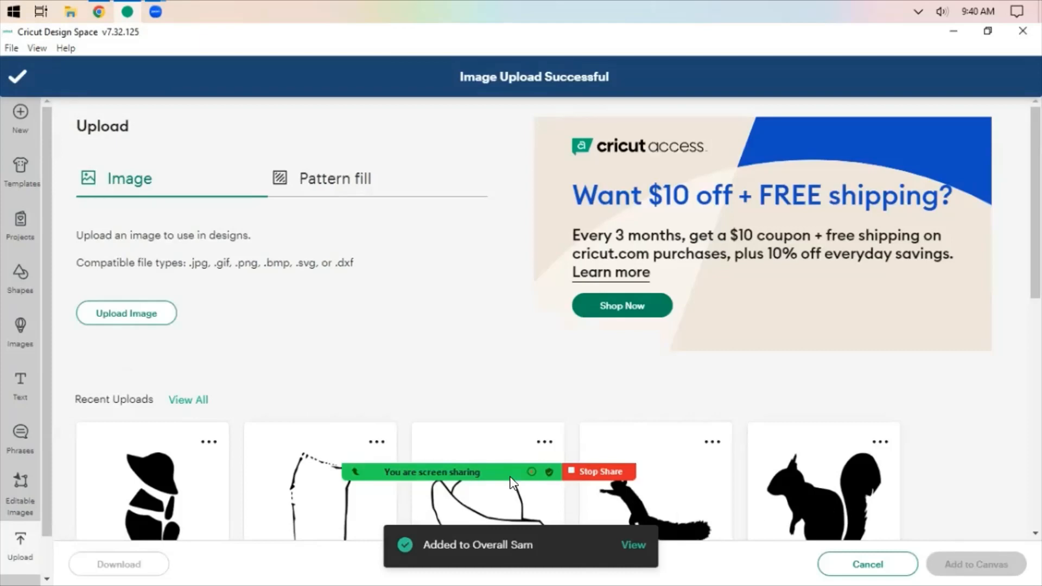
Step: Start from a blank canvas and add the recently uploaded Overall Sam Die image to it
scroll(469, 320, down, 3)
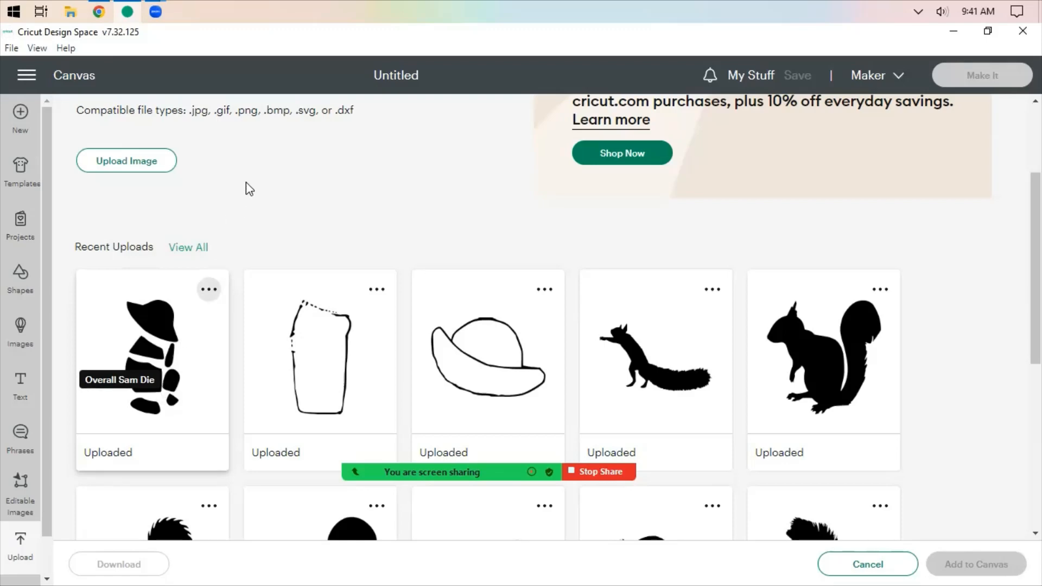
click(21, 115)
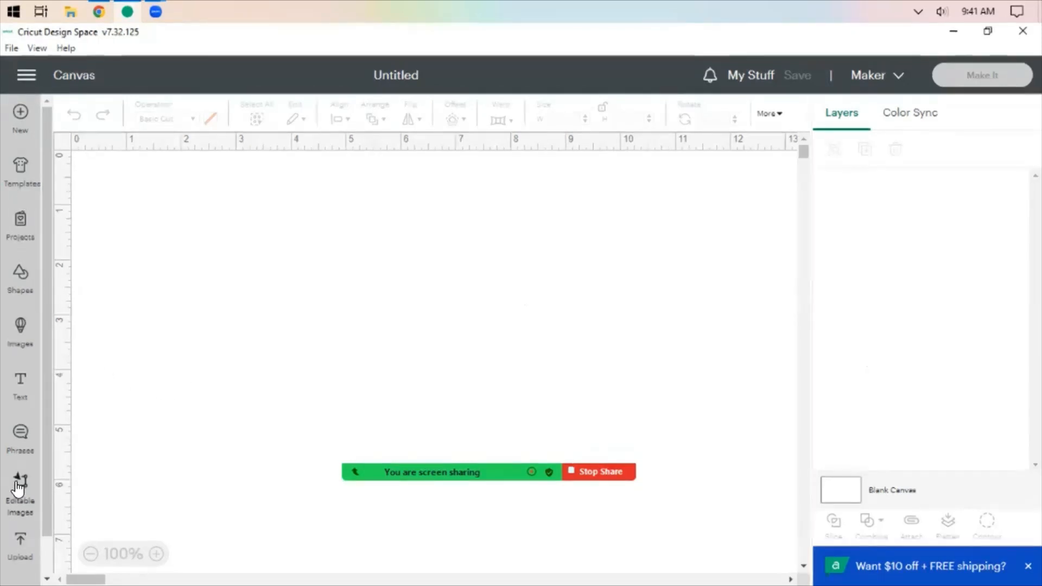
scroll(20, 499, down, 1)
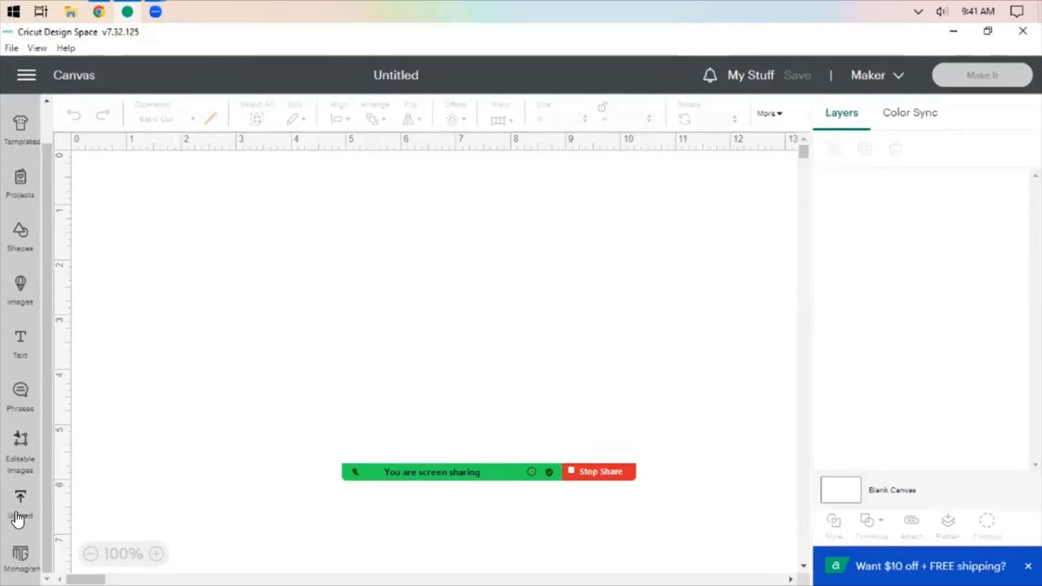
click(18, 519)
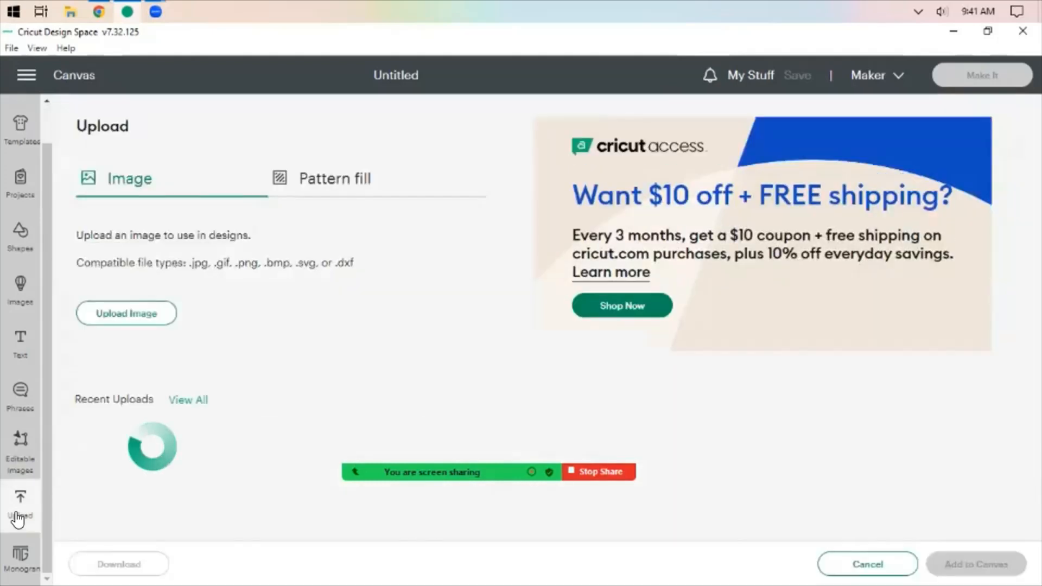
click(92, 505)
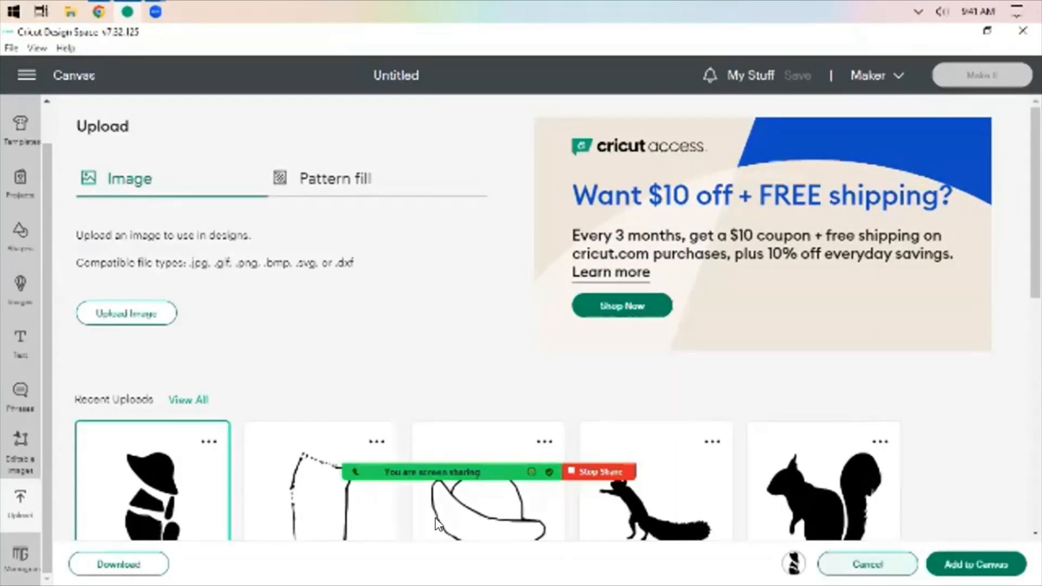
scroll(220, 338, down, 2)
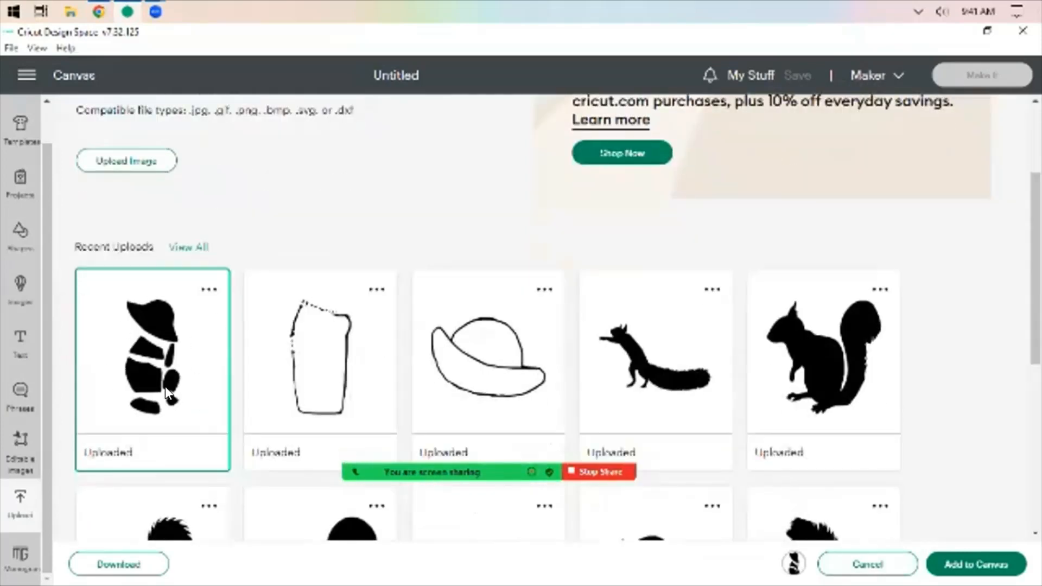
click(986, 568)
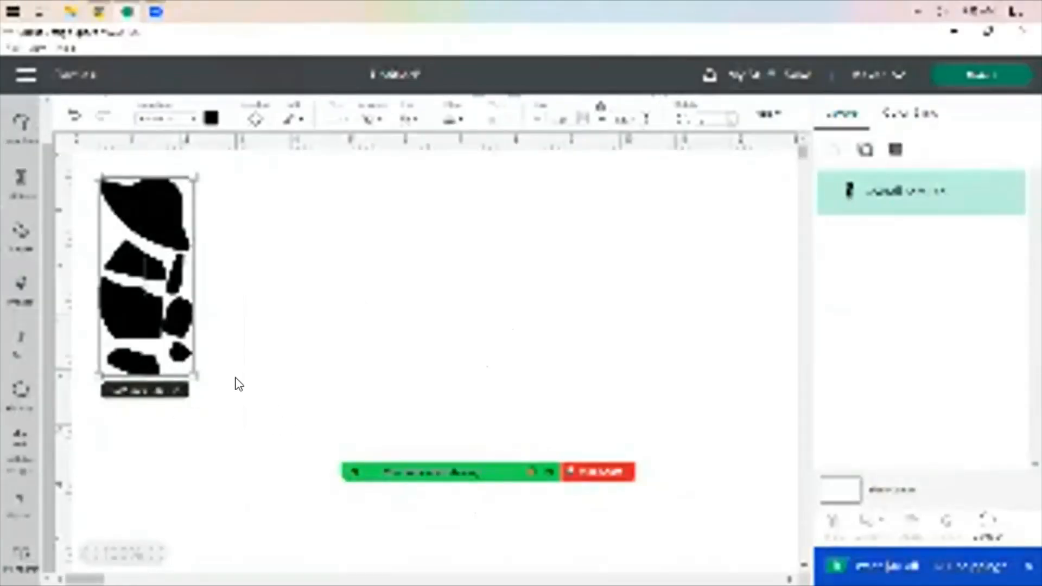
Step: Enlarge the Overall Sam Die image proportionally to about 3 in wide and 6.3 in tall
drag(191, 373, 259, 420)
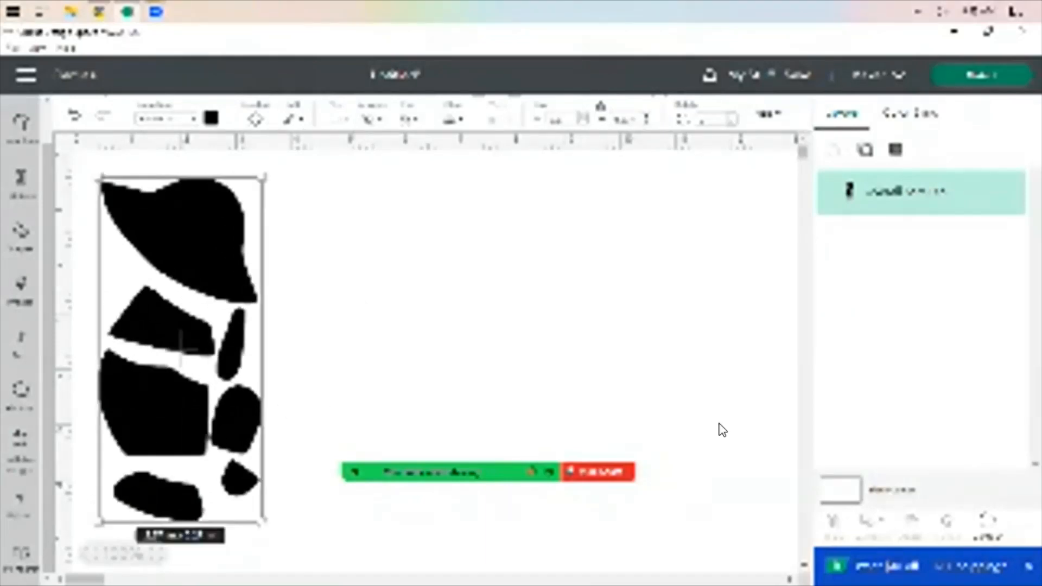
scroll(545, 450, down, 2)
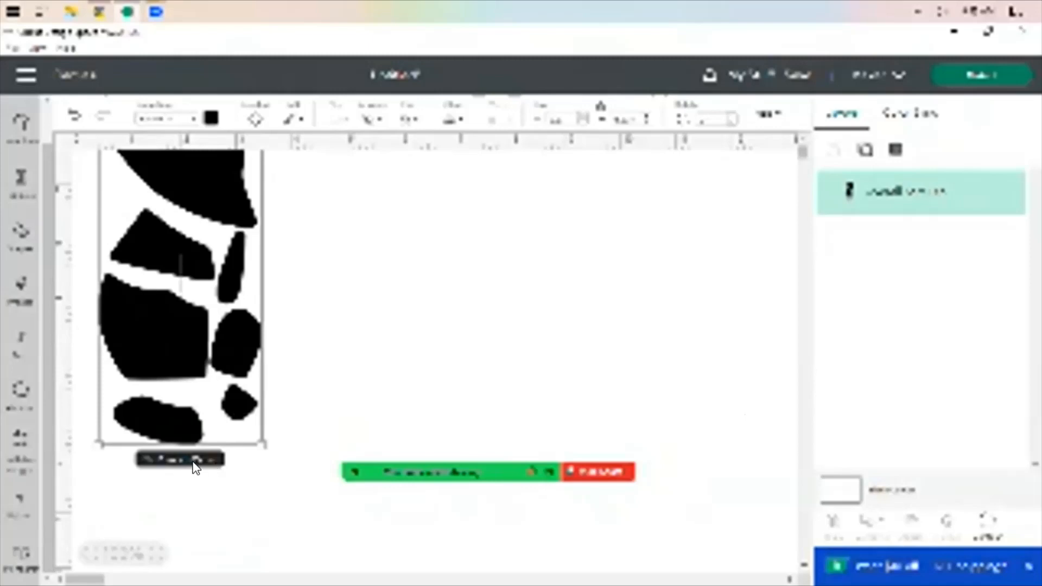
click(596, 371)
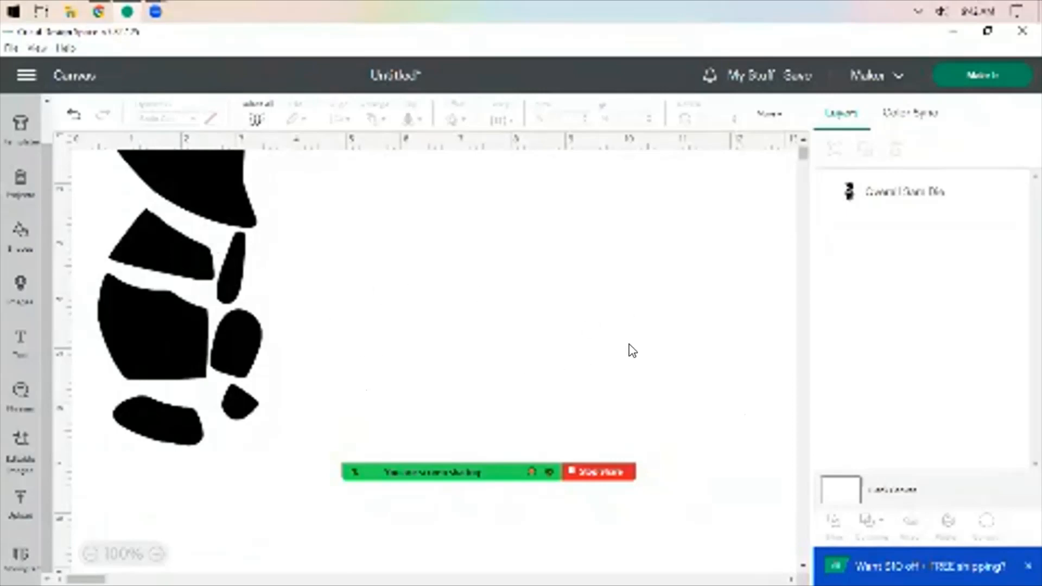
scroll(632, 347, up, 3)
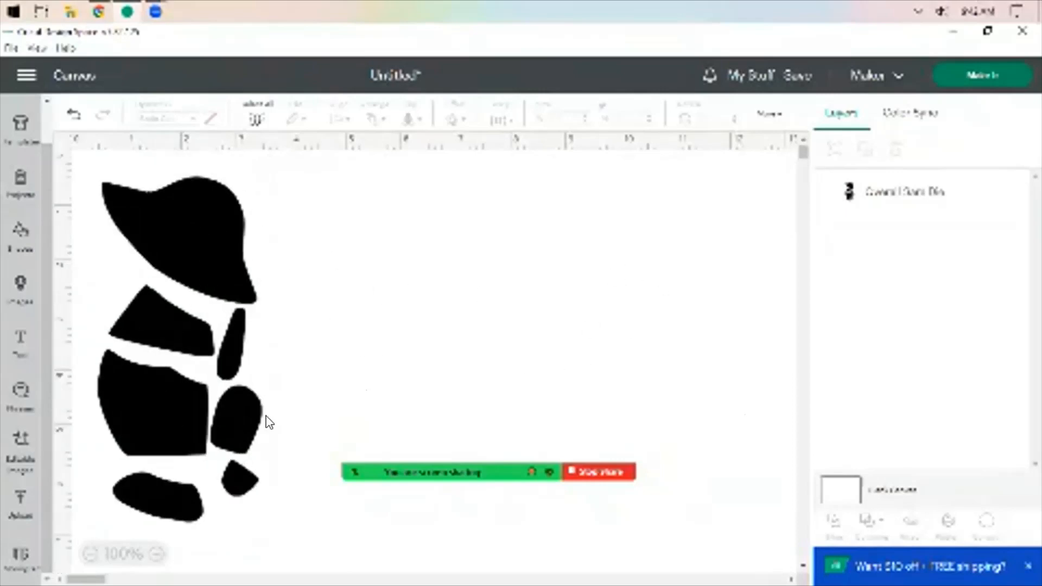
Step: Send the design to mat preparation, check the material load type options and apply 3 project copies
click(175, 232)
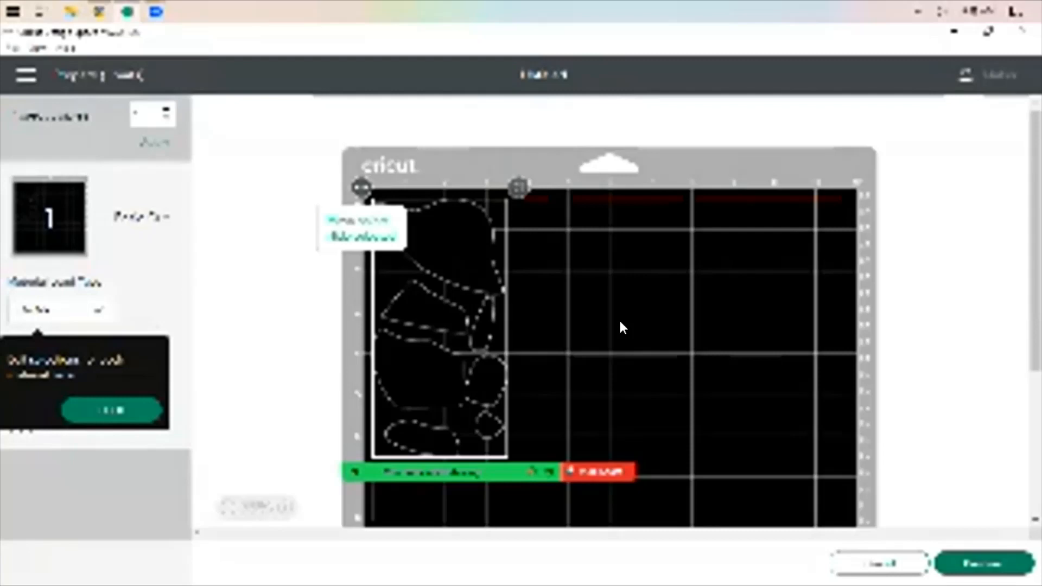
click(99, 310)
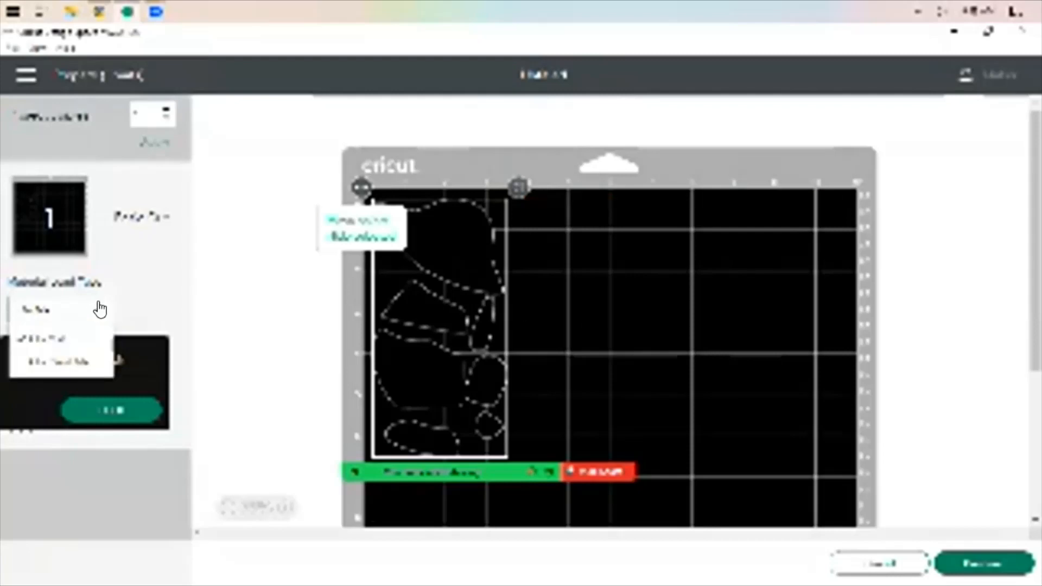
click(100, 309)
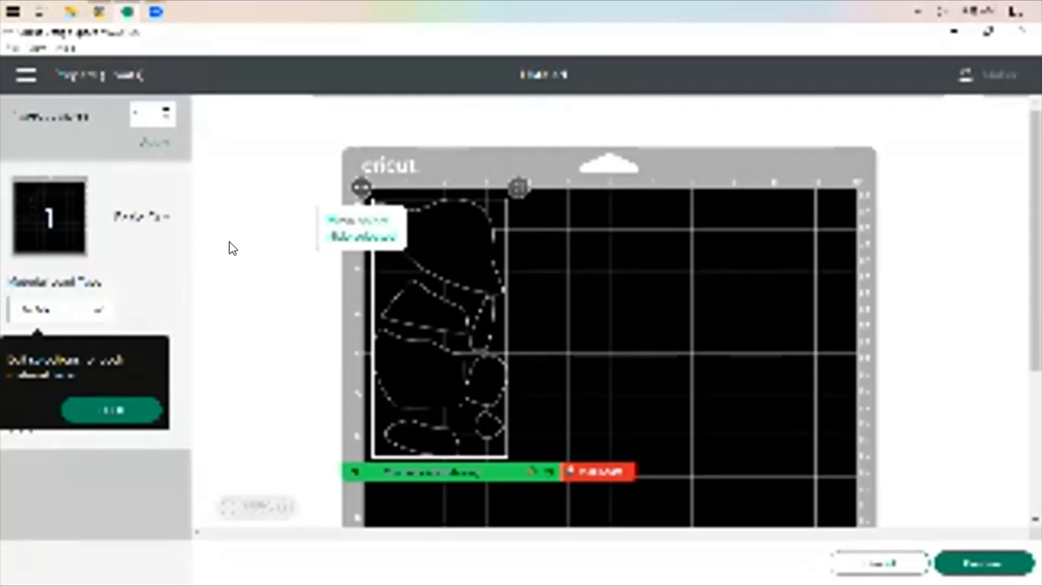
click(168, 110)
click(167, 111)
click(153, 141)
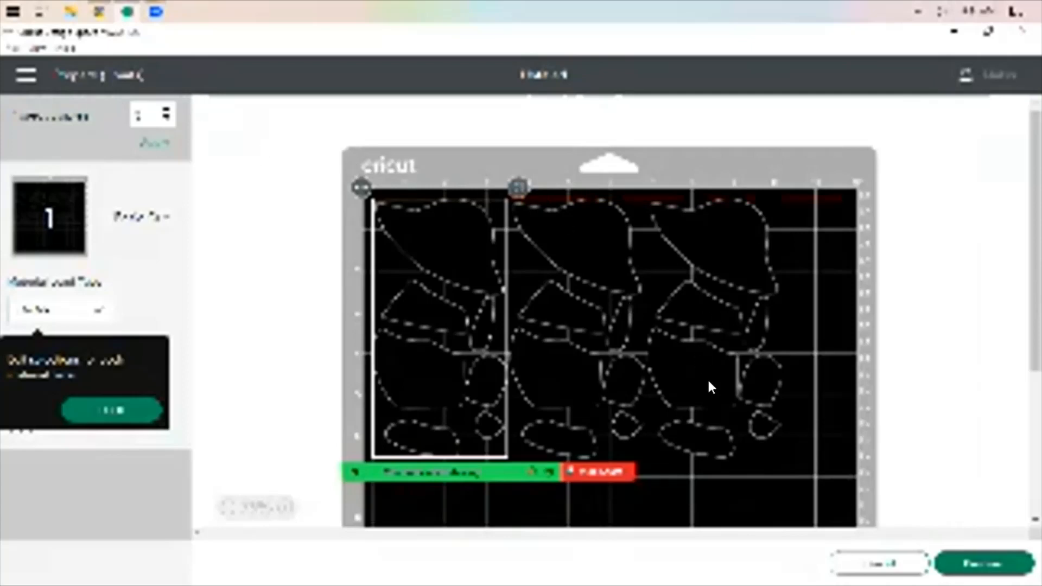
Step: Spread the three Overall Sam copies apart across the mat and line up their hats near the 1-inch row
scroll(934, 341, down, 5)
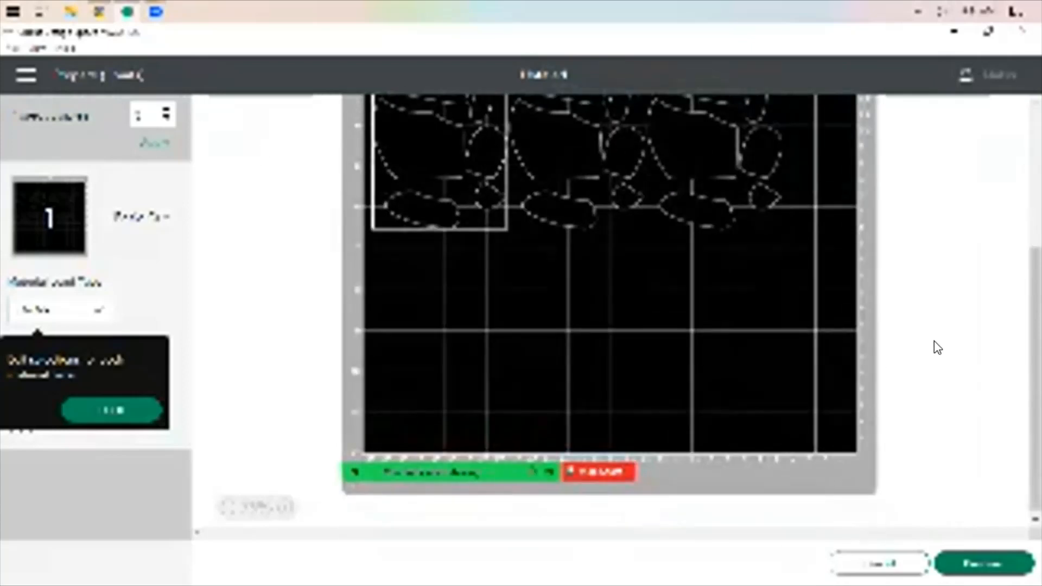
scroll(934, 340, up, 5)
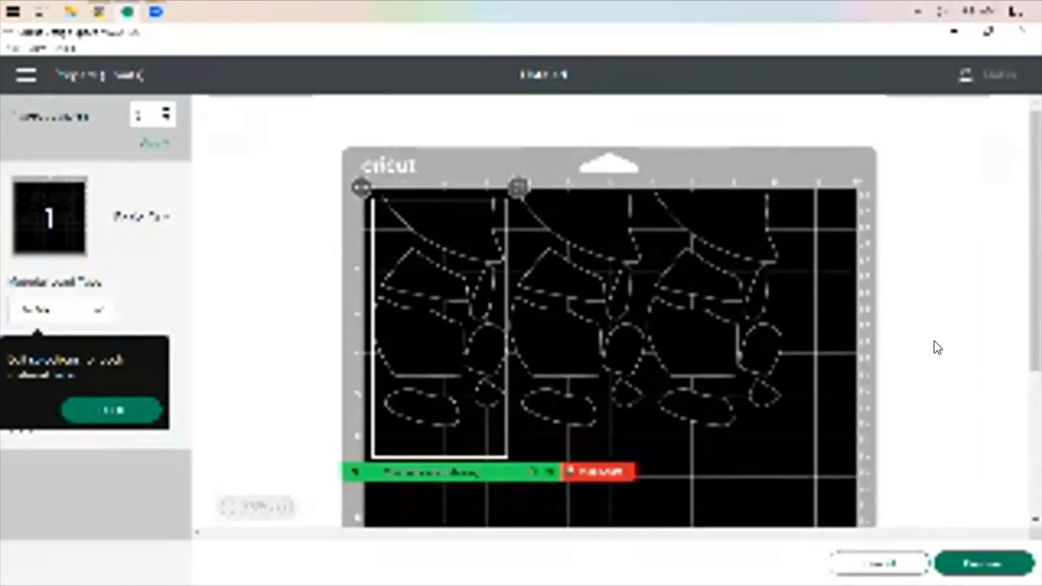
drag(724, 296, 758, 317)
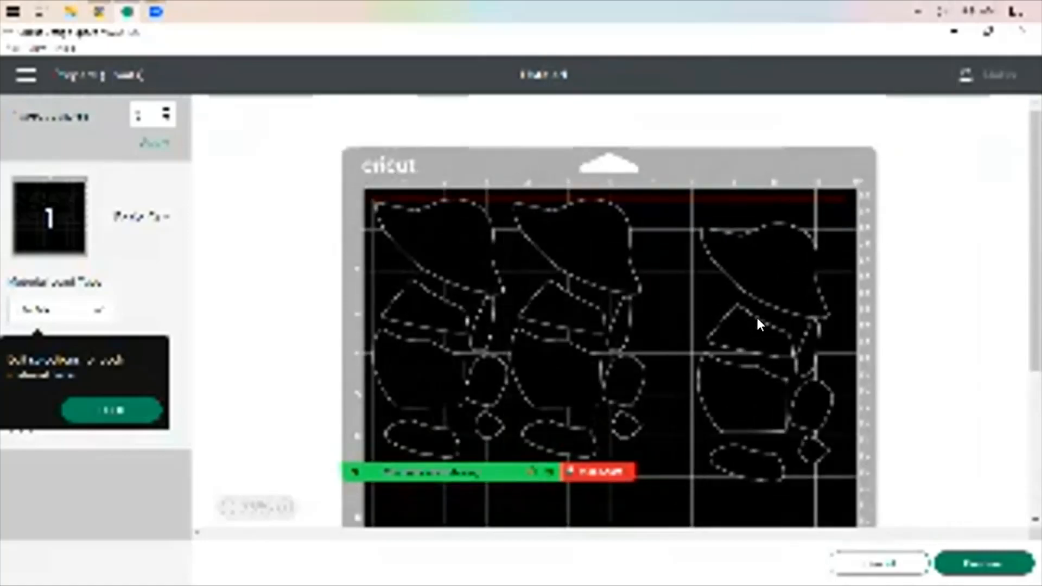
click(588, 317)
drag(597, 327, 614, 332)
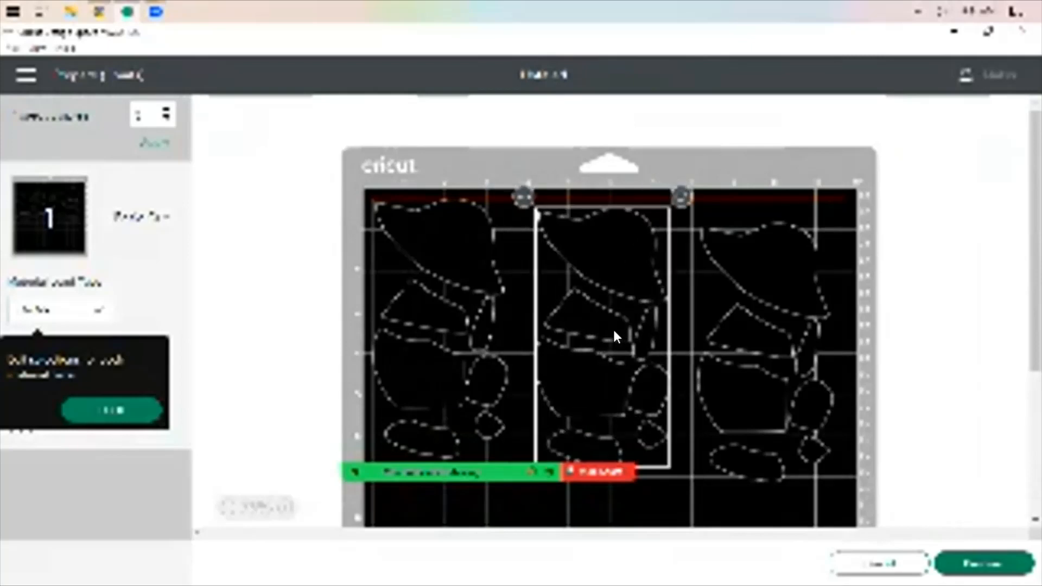
click(459, 304)
drag(459, 304, 463, 363)
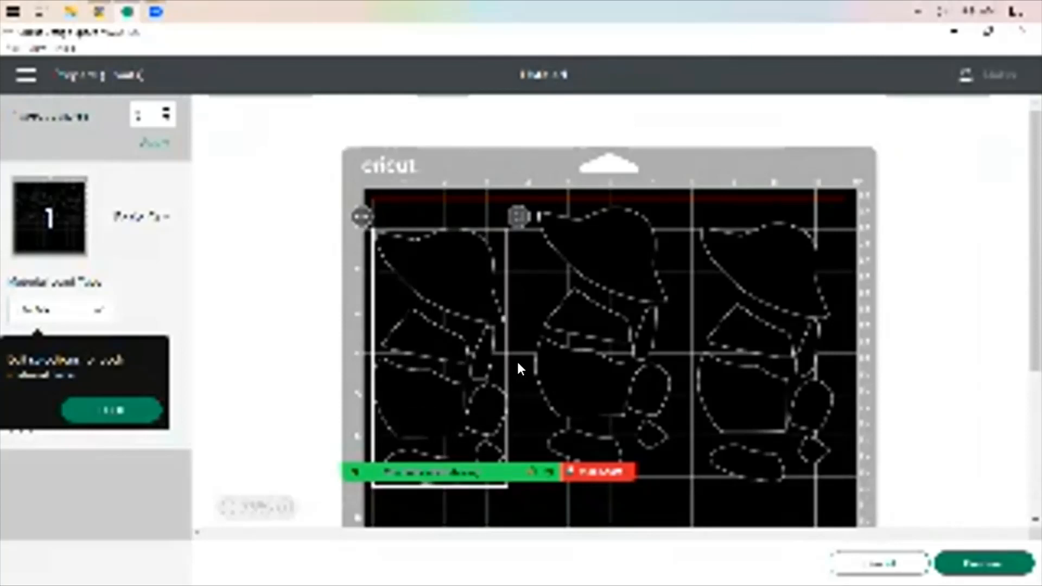
drag(590, 326, 593, 354)
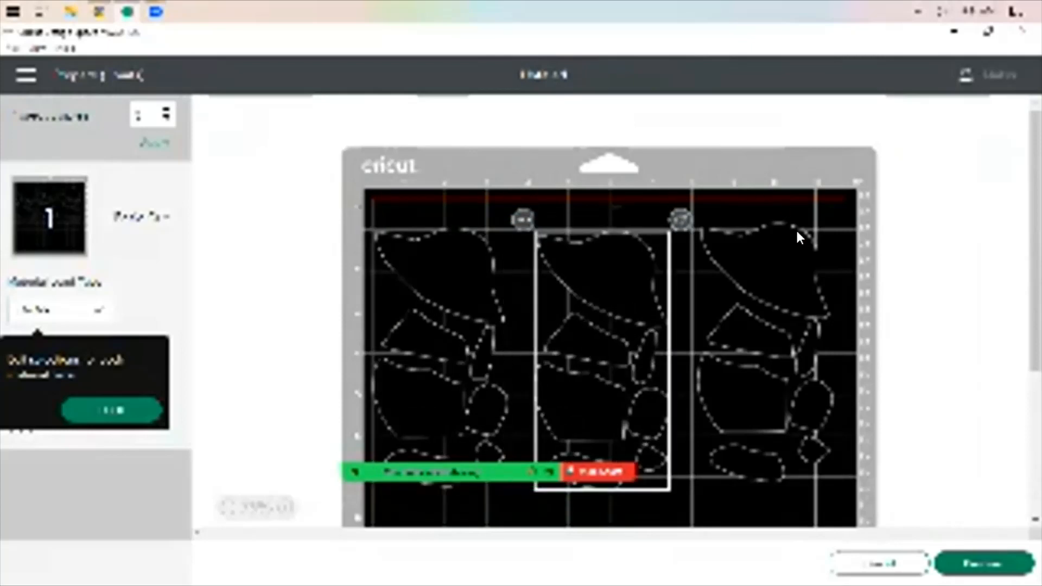
drag(419, 359, 435, 354)
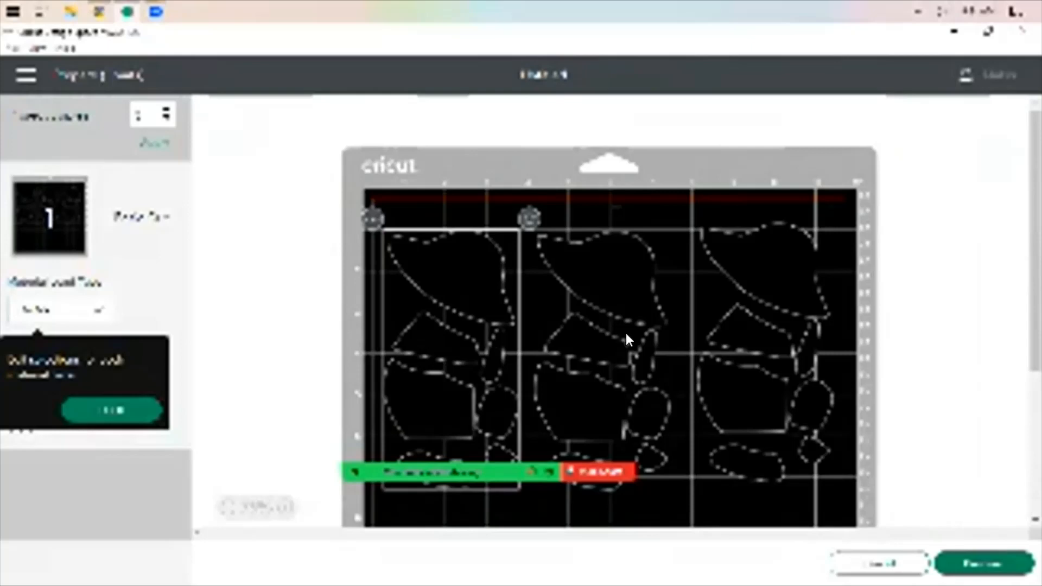
Step: Shift the middle Overall Sam copy slightly across and then down the mat between its two neighbours
drag(626, 333, 634, 327)
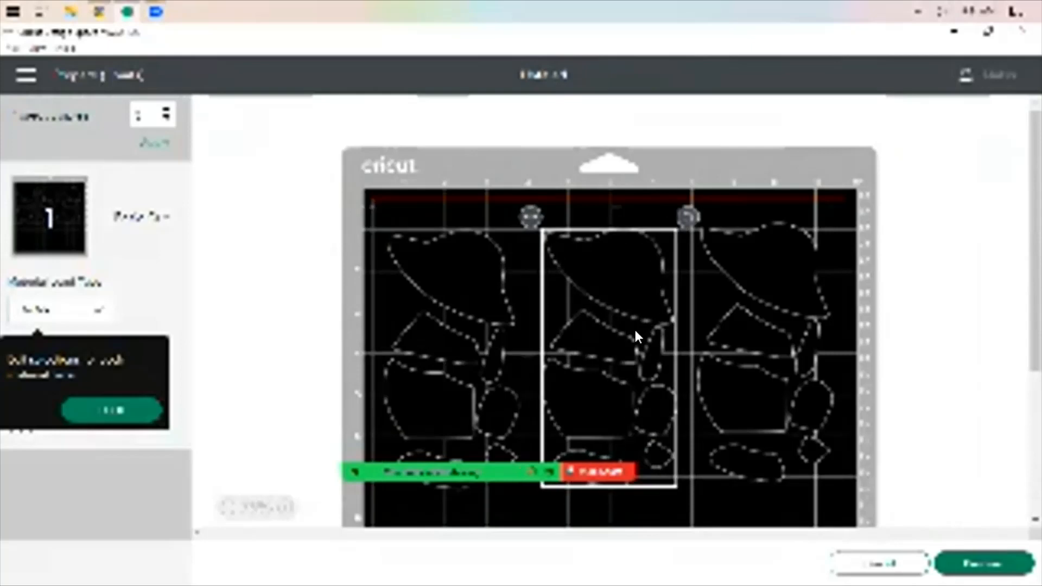
scroll(634, 328, down, 5)
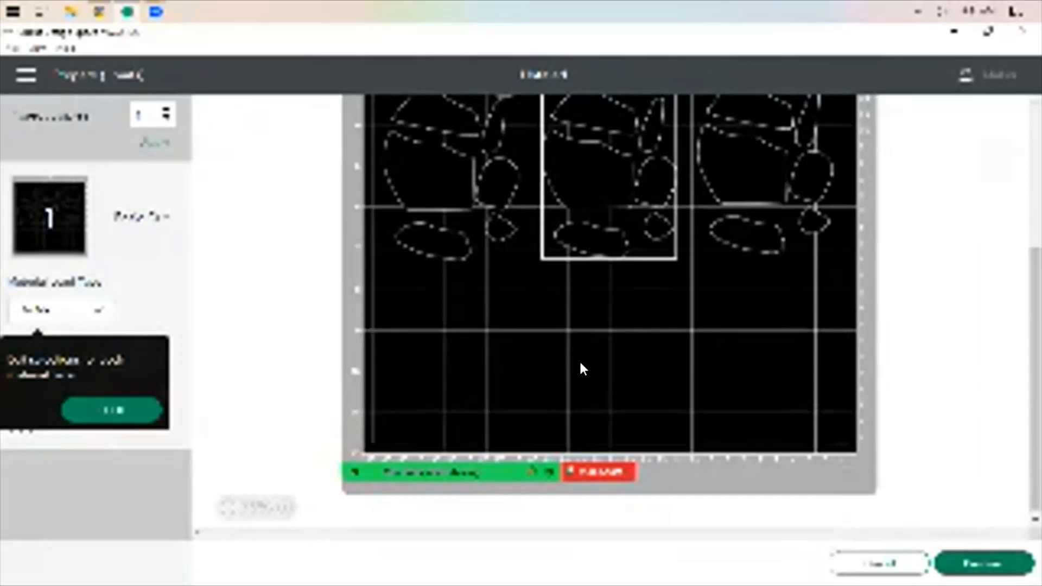
drag(623, 219, 618, 240)
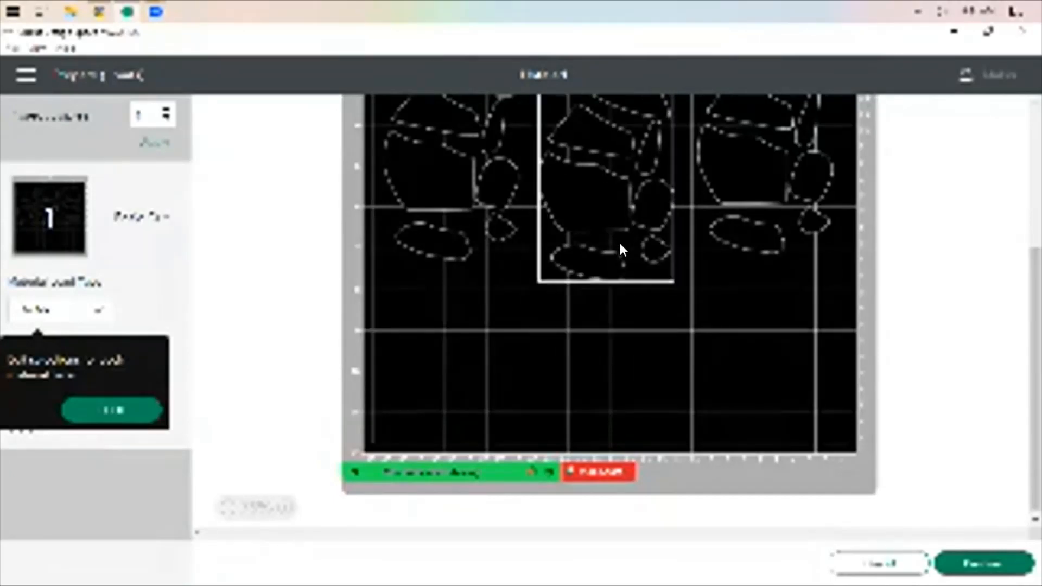
Step: Apply 4 project copies and check how the Overall Sam pieces are laid out on the mat
click(149, 144)
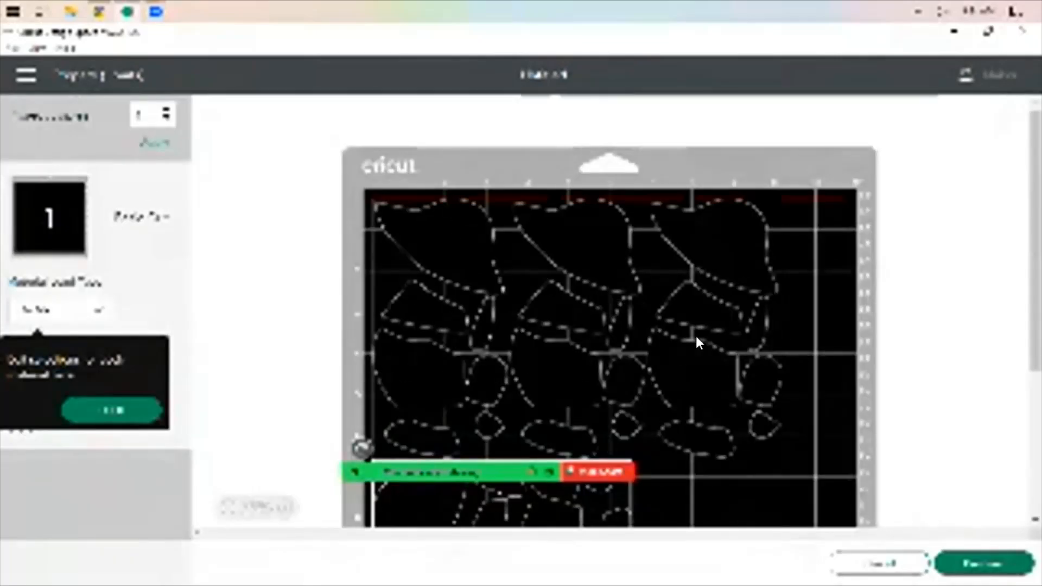
scroll(894, 336, down, 3)
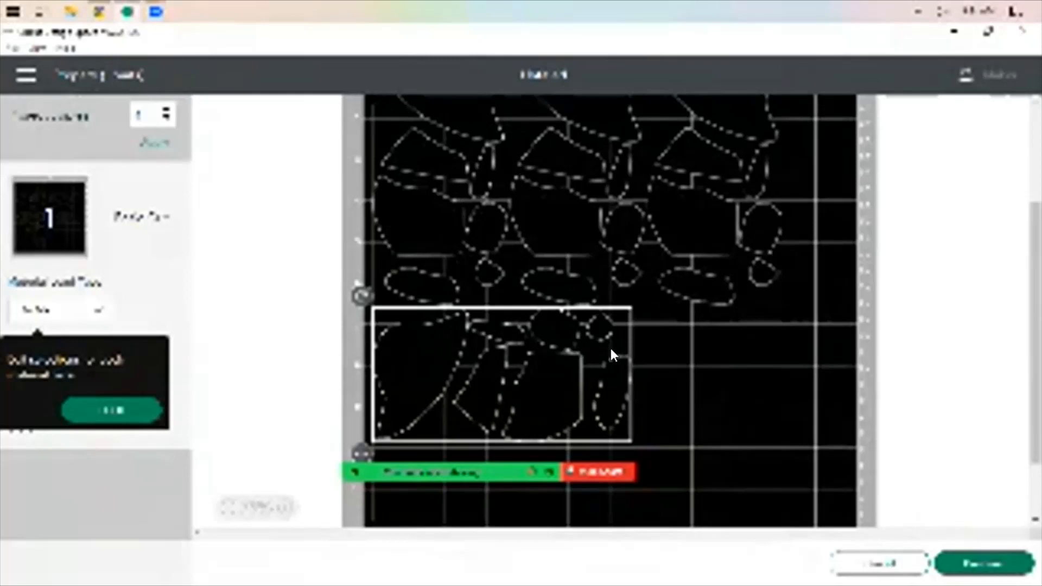
scroll(764, 440, up, 3)
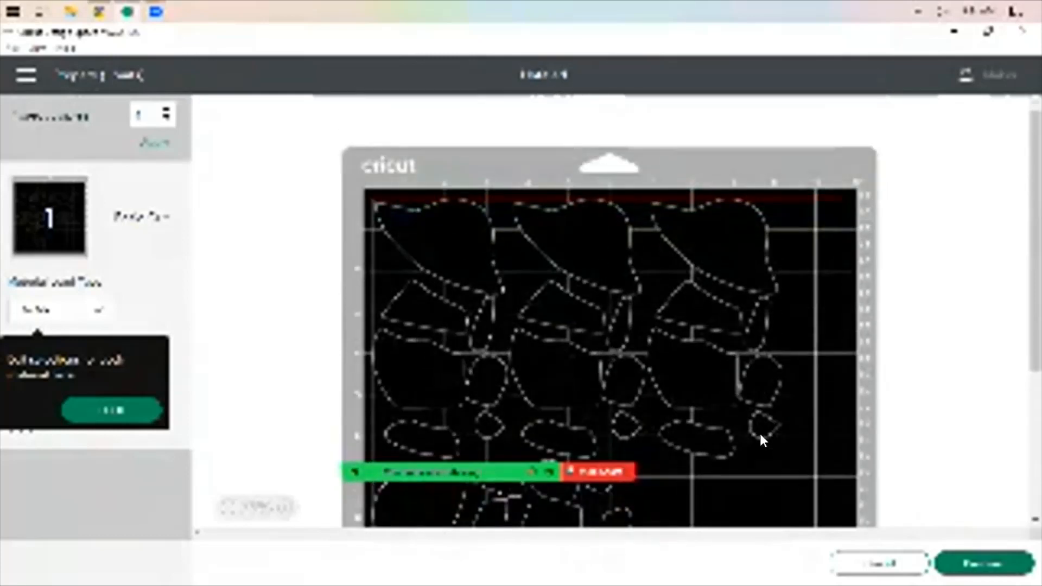
Step: Continue to the machine connection stage, then cancel the cut and return to mat preparation
scroll(764, 440, down, 3)
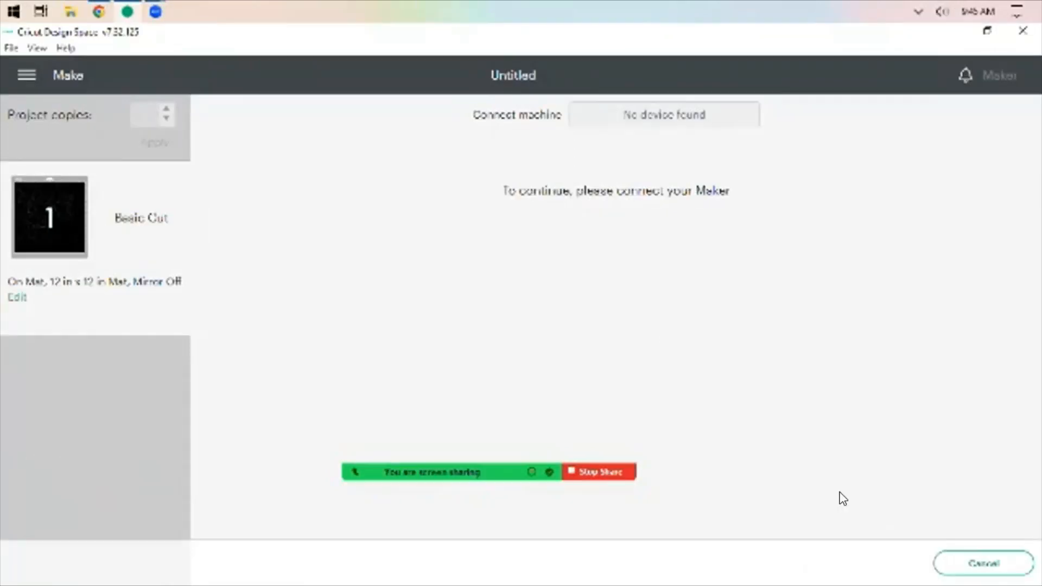
click(1011, 566)
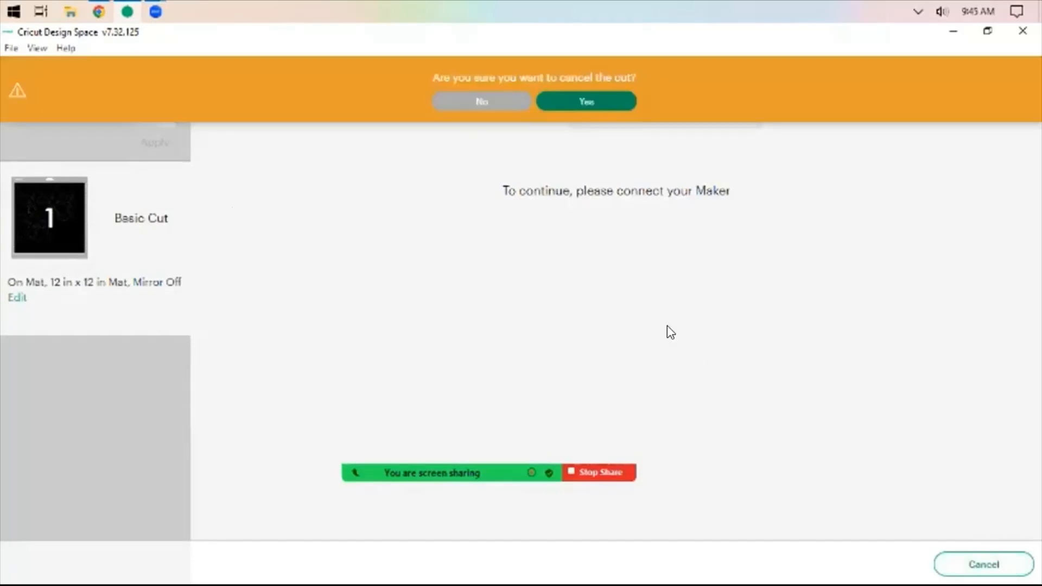
click(582, 102)
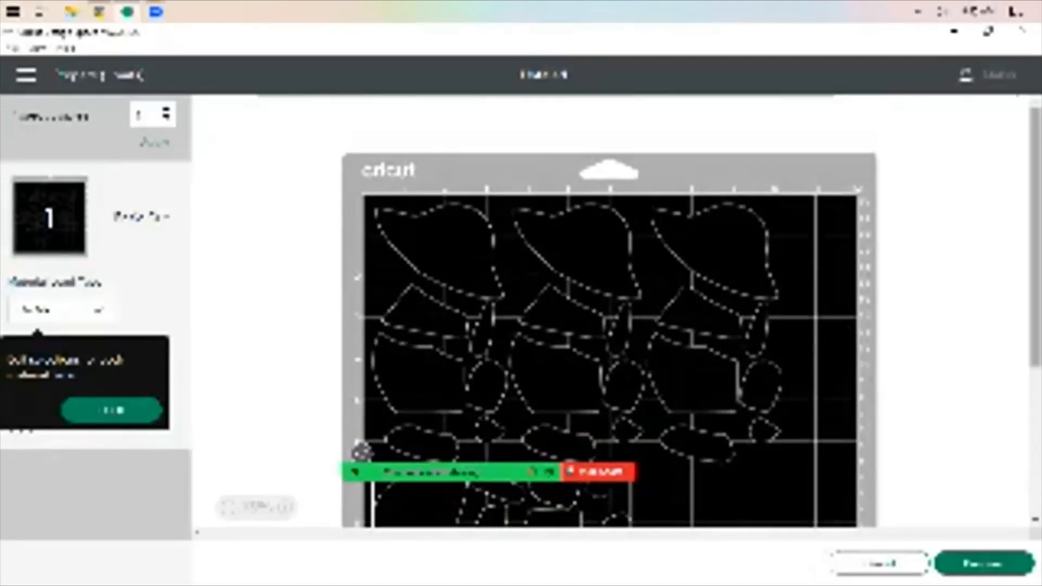
drag(1036, 237, 1036, 285)
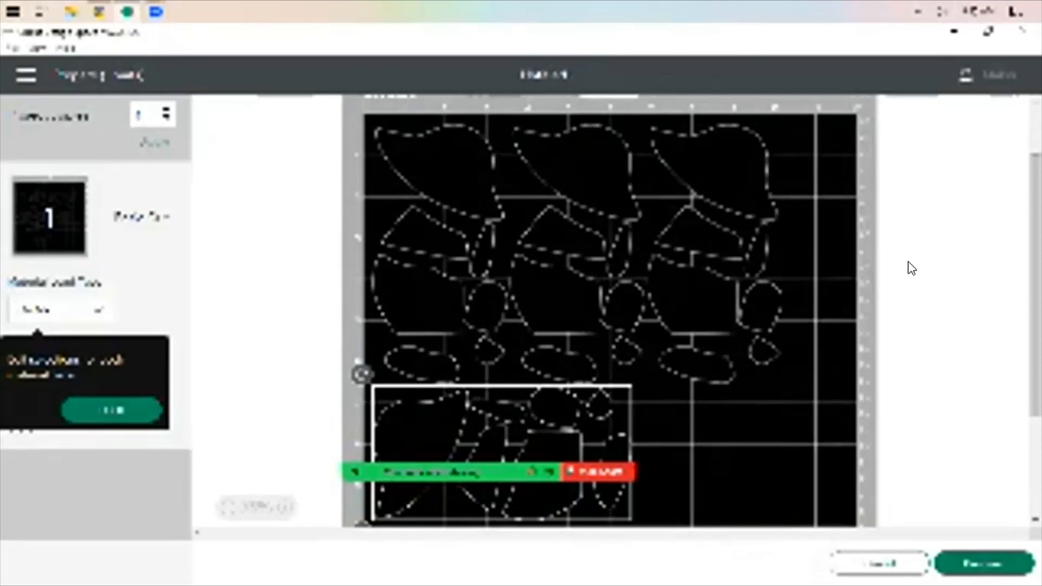
scroll(911, 269, down, 2)
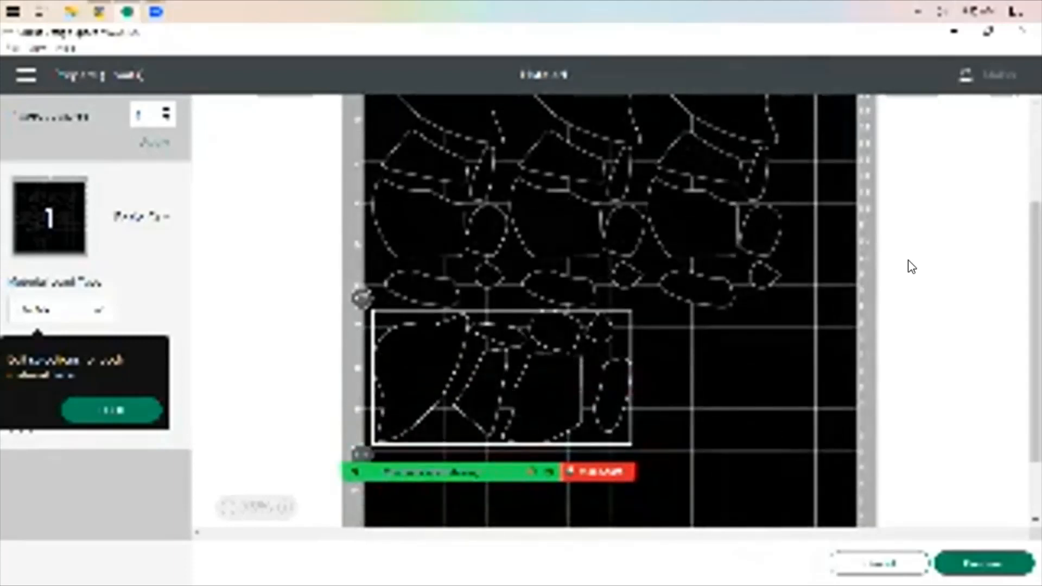